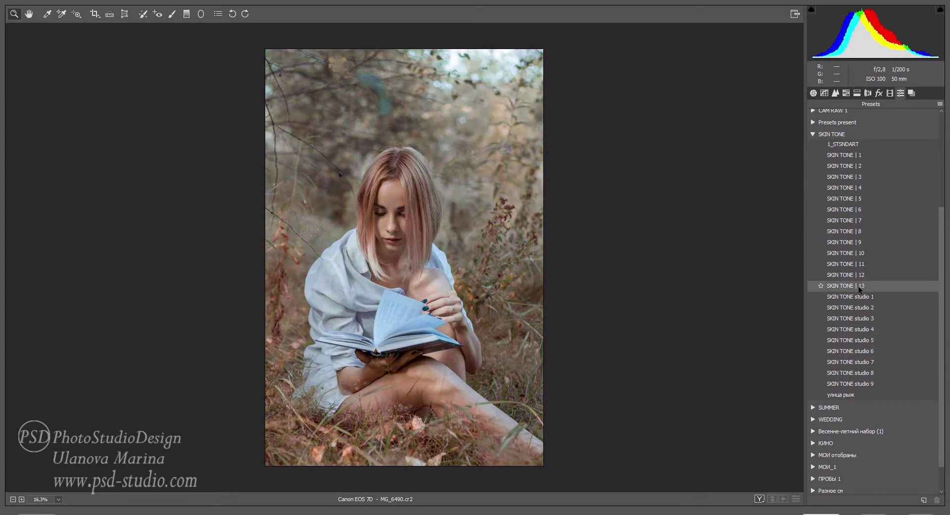
Apply the SKIN TONE | 13 preset to the portrait in Camera Raw.
click(859, 286)
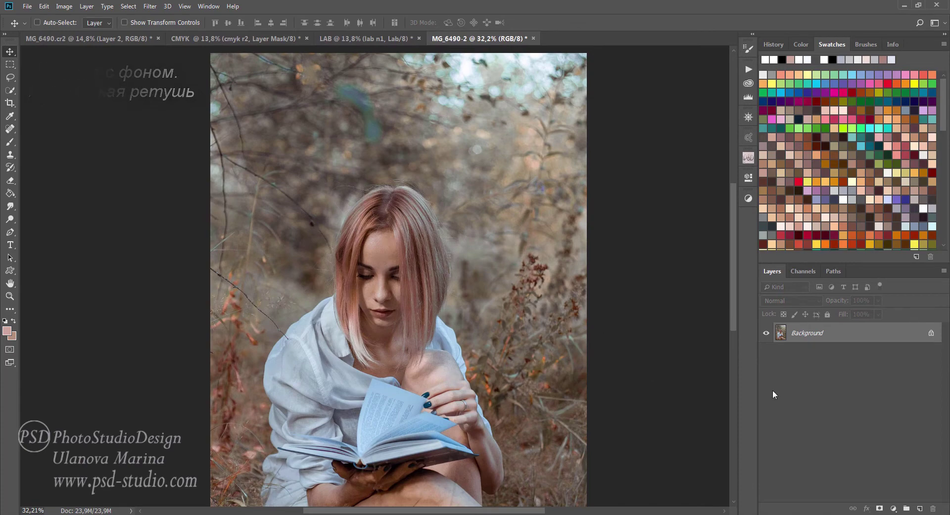
Duplicate the Background layer and patch out the spot in the upper background.
drag(885, 333, 920, 508)
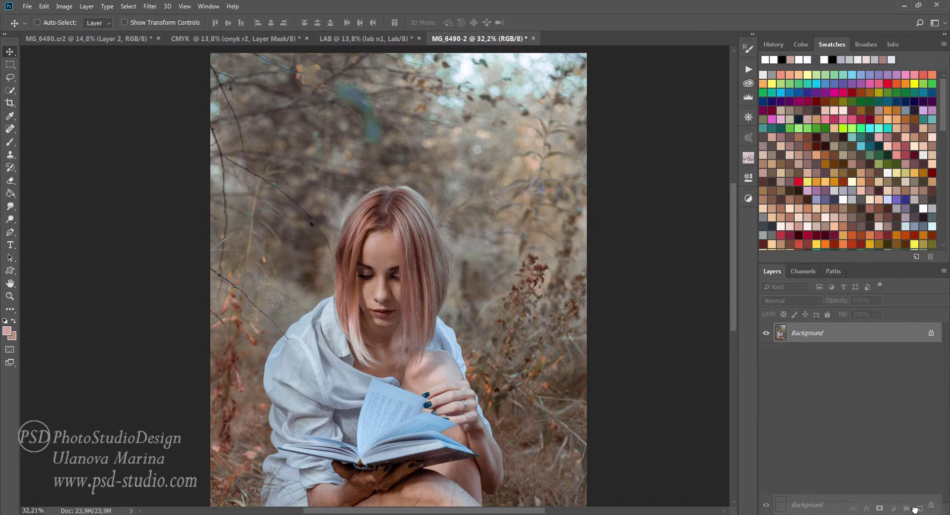
click(10, 129)
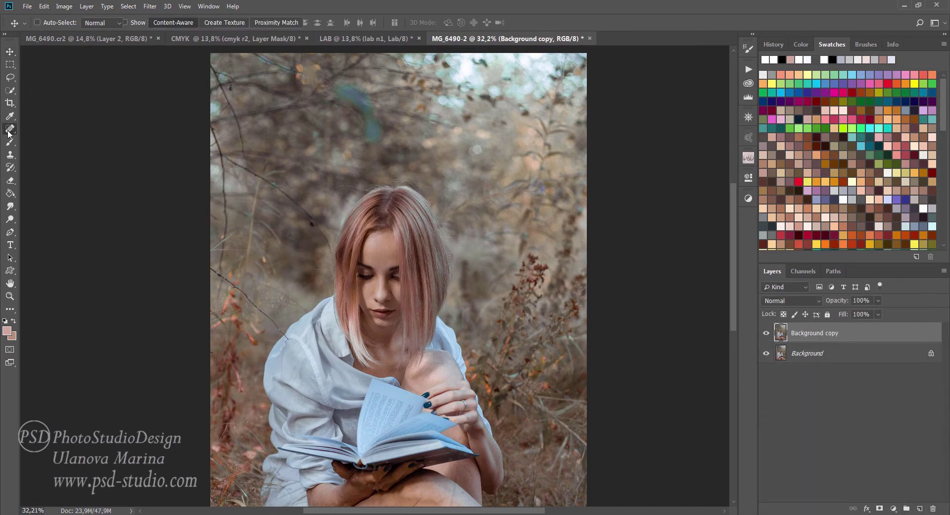
click(45, 147)
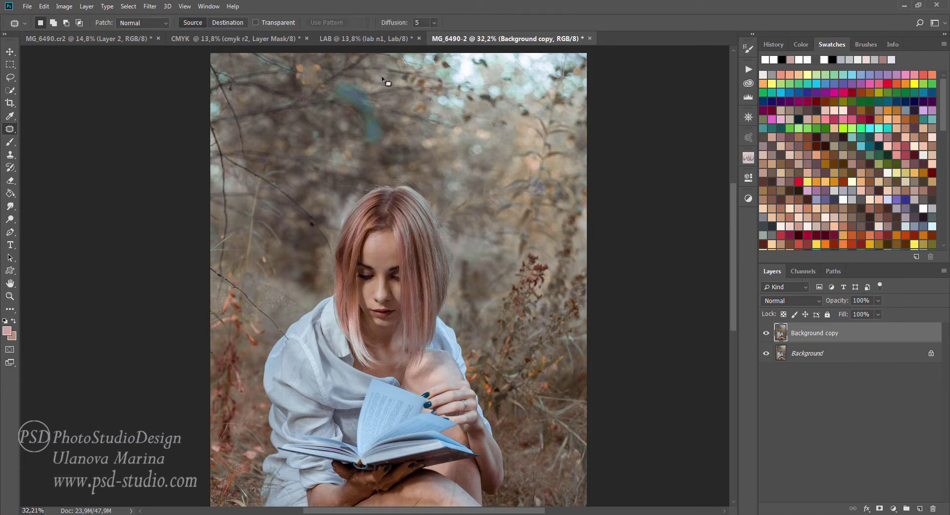
drag(329, 76, 330, 75)
drag(365, 106, 315, 119)
key(ctrl+d)
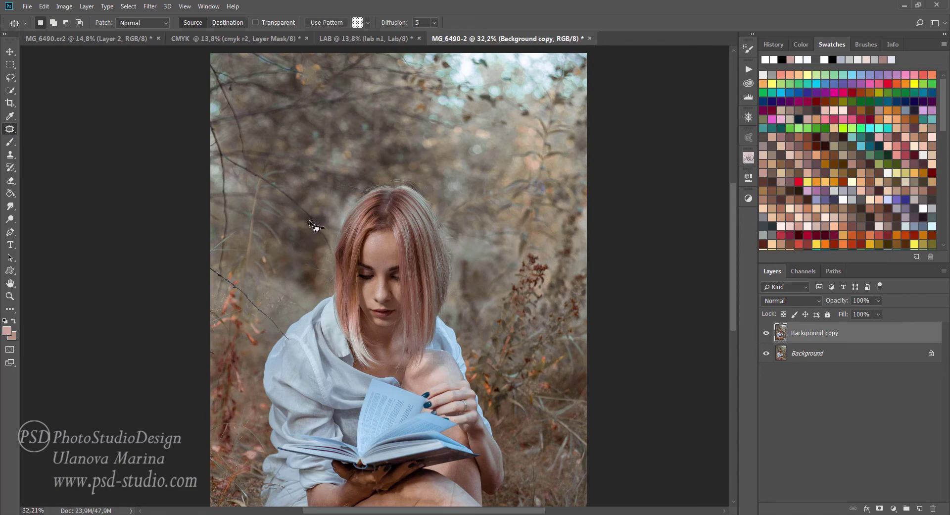
Patch away the blemish on the thigh.
scroll(418, 271, down, 2)
alt+scroll(441, 341, down, 2)
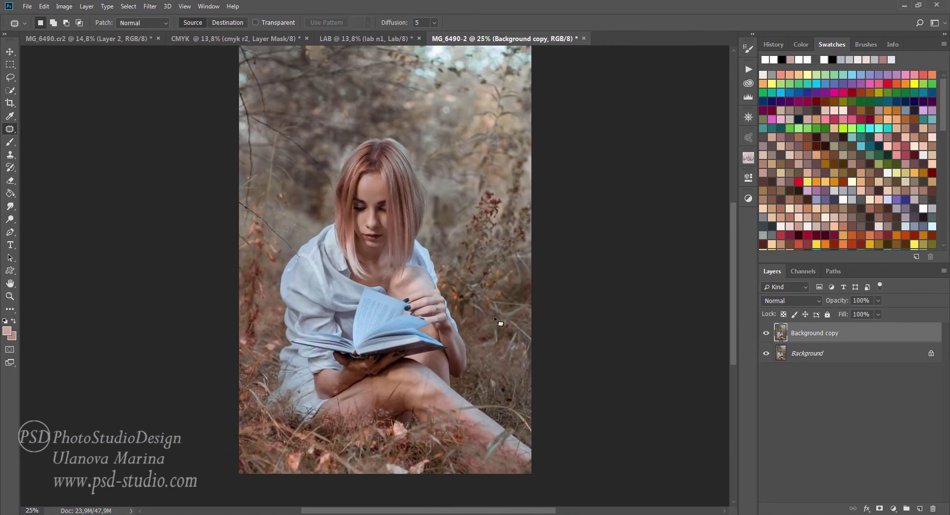
mouse_move(426, 409)
mouse_down()
mouse_move(442, 400)
mouse_move(397, 395)
mouse_move(423, 404)
mouse_move(411, 402)
mouse_move(396, 390)
mouse_up()
key(ctrl+d)
key(ctrl+d)
key(ctrl+d)
key(ctrl+d)
key(ctrl+d)
key(ctrl+d)
key(ctrl+d)
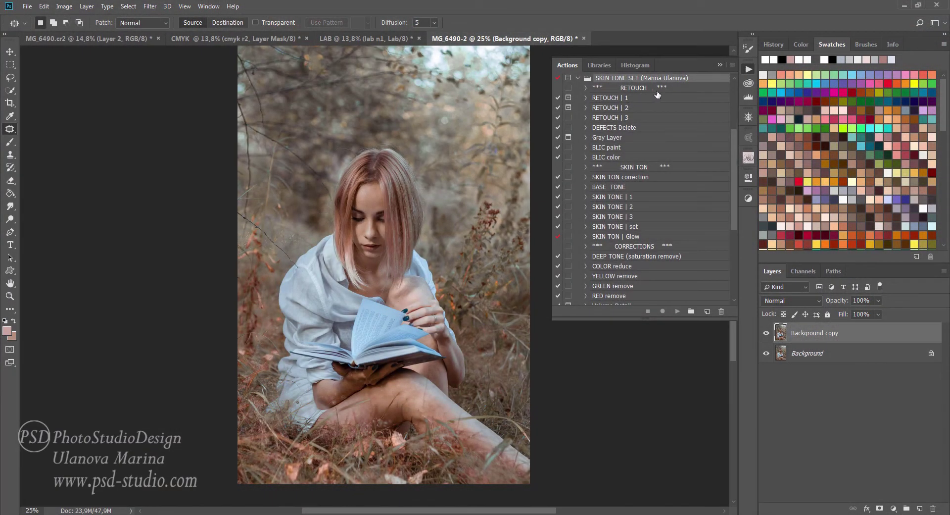
Run DEFECTS Delete, paint its mask white with a size-100 brush, and merge visible layers.
click(646, 131)
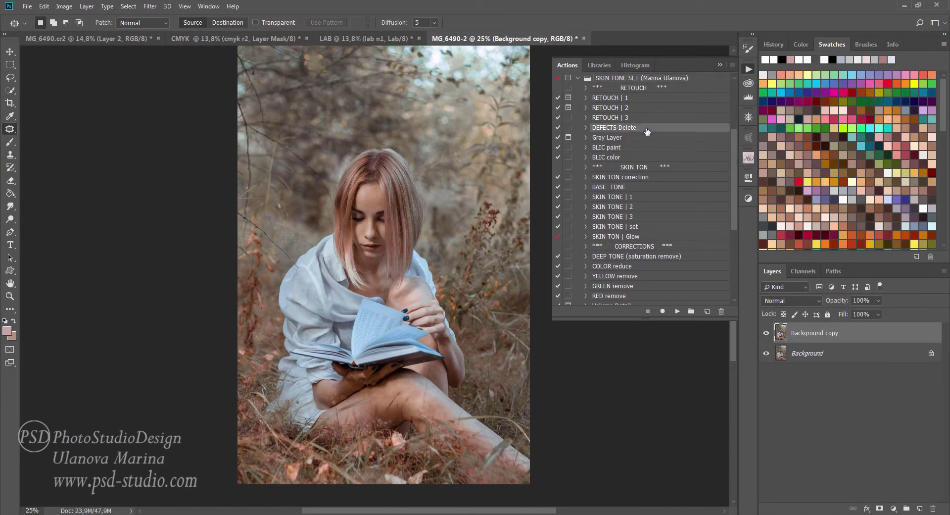
click(678, 312)
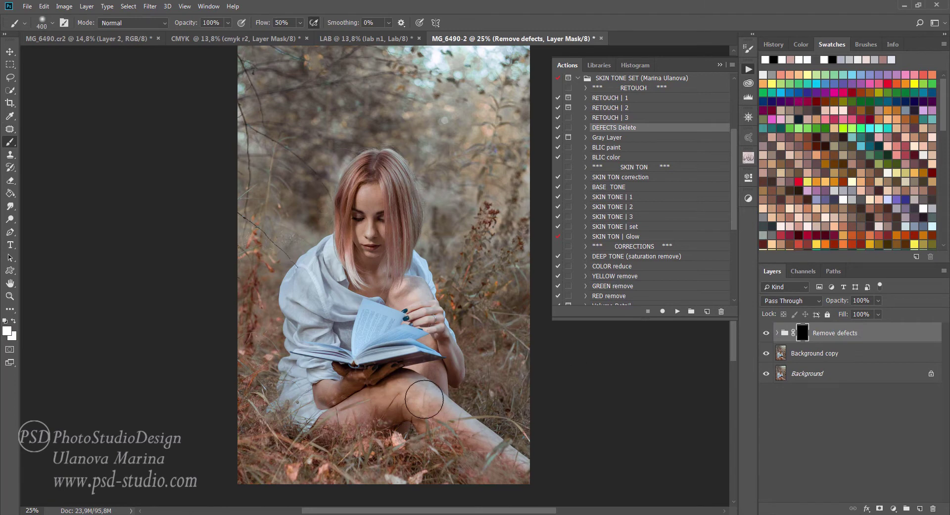
key(bracketleft)
key(bracketleft)
key(bracketleft)
click(13, 322)
key(x)
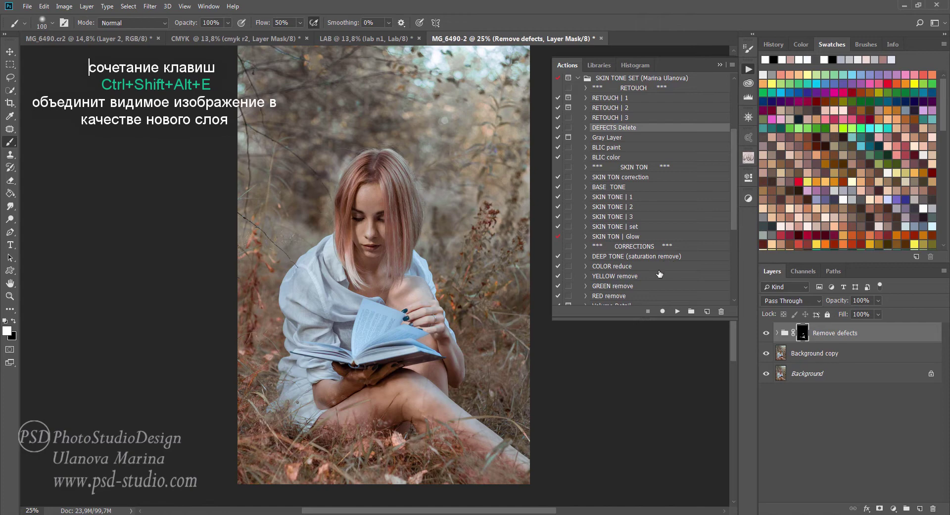
key(ctrl+shift+alt+e)
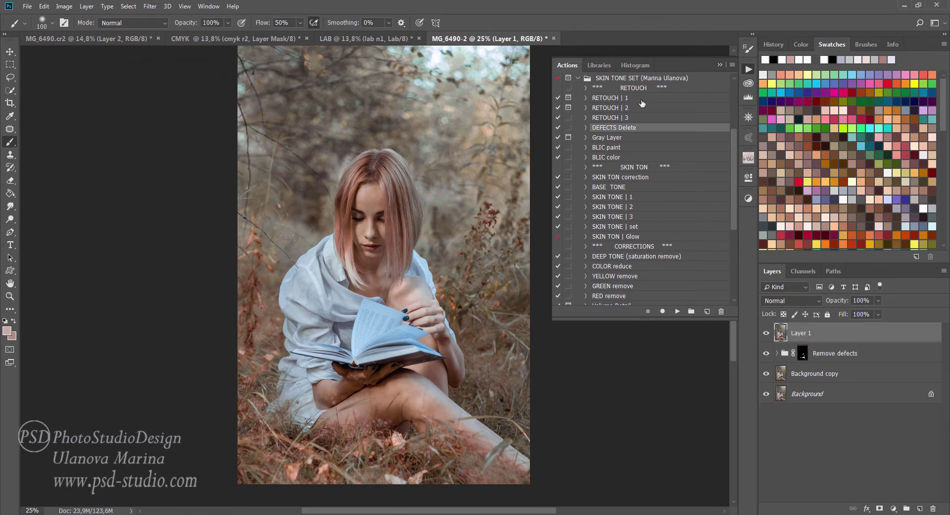
Run the RETOUCH | 3 action to add its skin-smoothing group.
scroll(427, 304, up, 1)
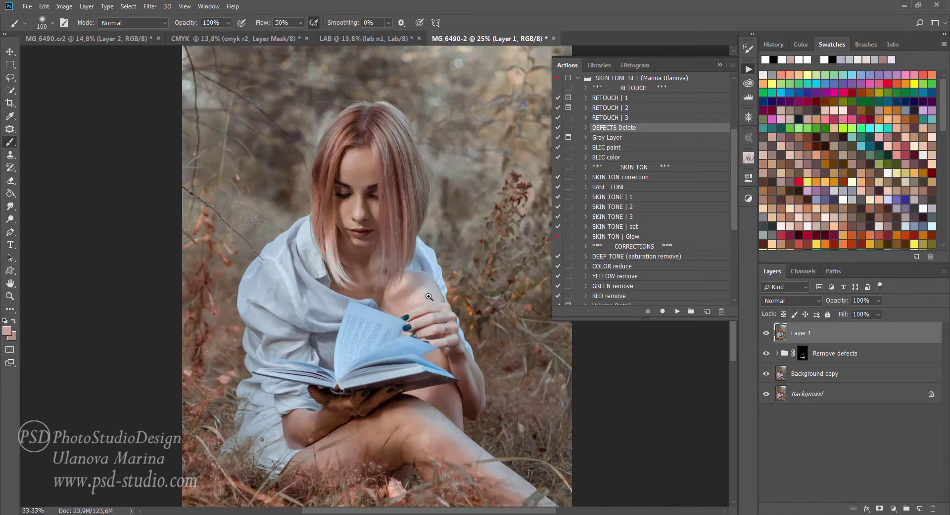
click(634, 118)
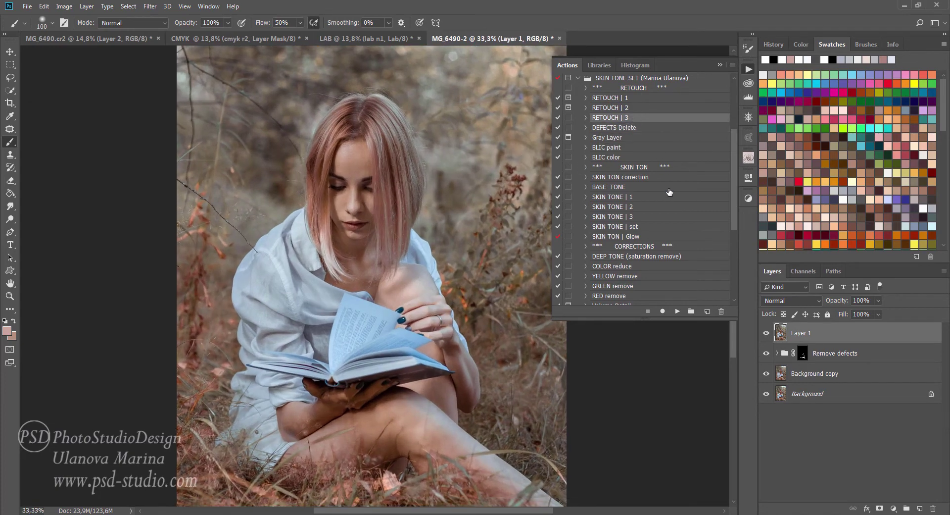
click(679, 312)
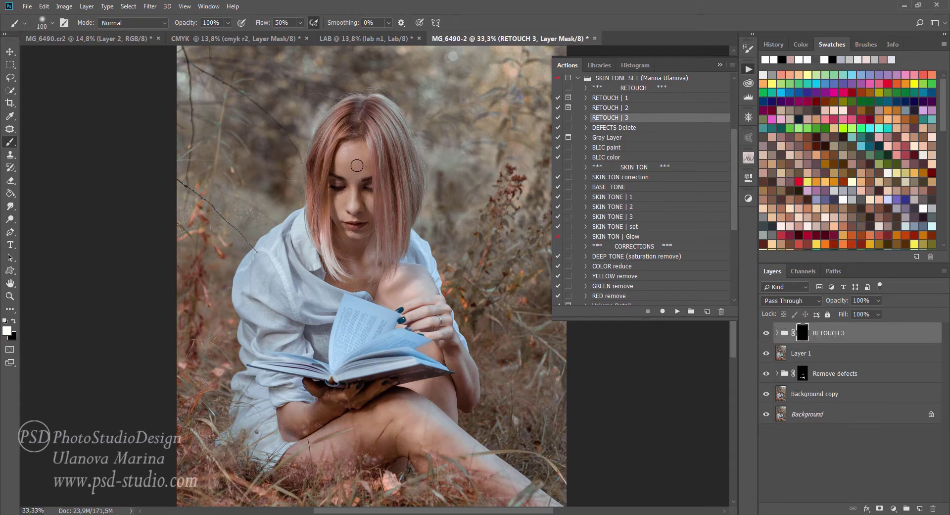
Inspect the face and hands up close, then set a black brush at size 80.
scroll(361, 183, up, 1)
key(0)
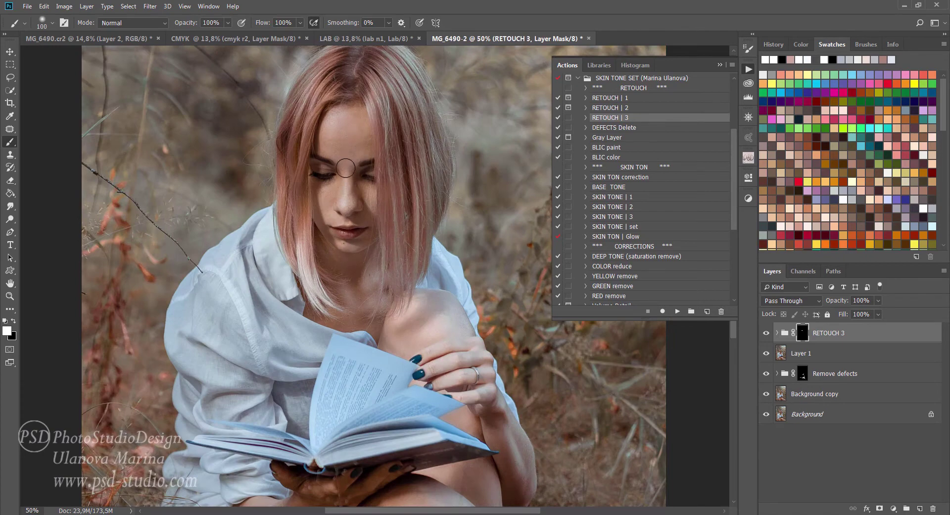
drag(428, 327, 440, 206)
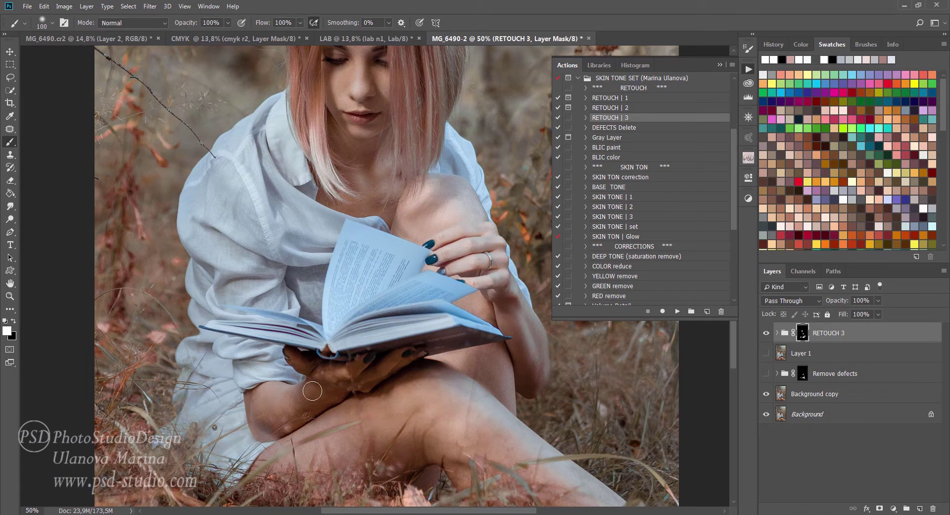
key(ctrl+minus)
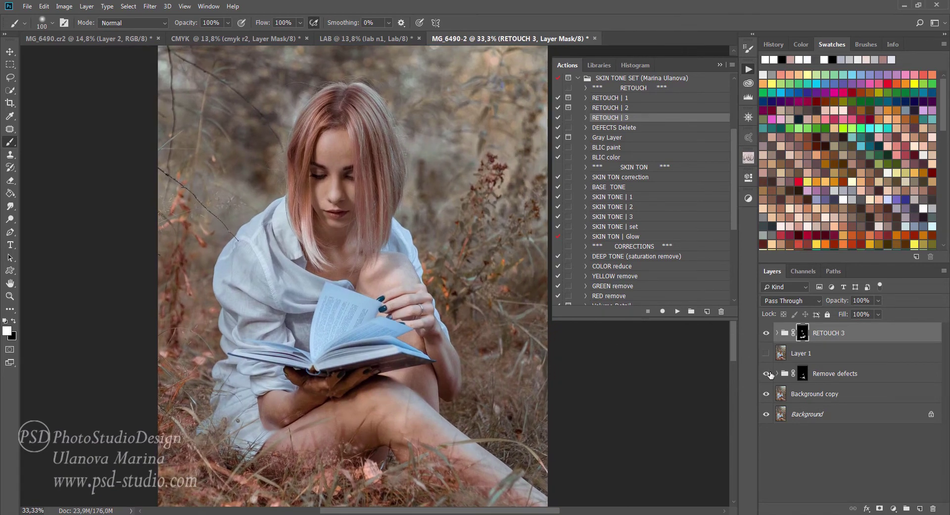
key(ctrl+plus)
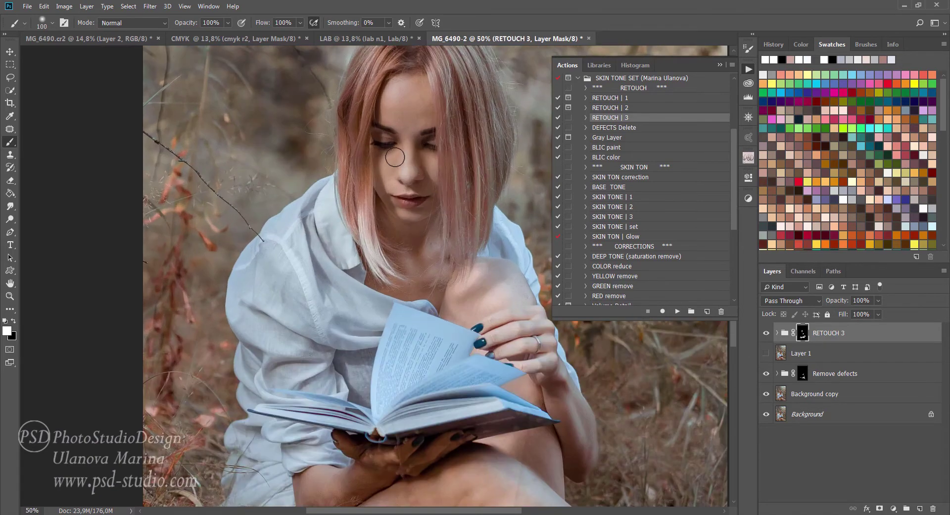
key(x)
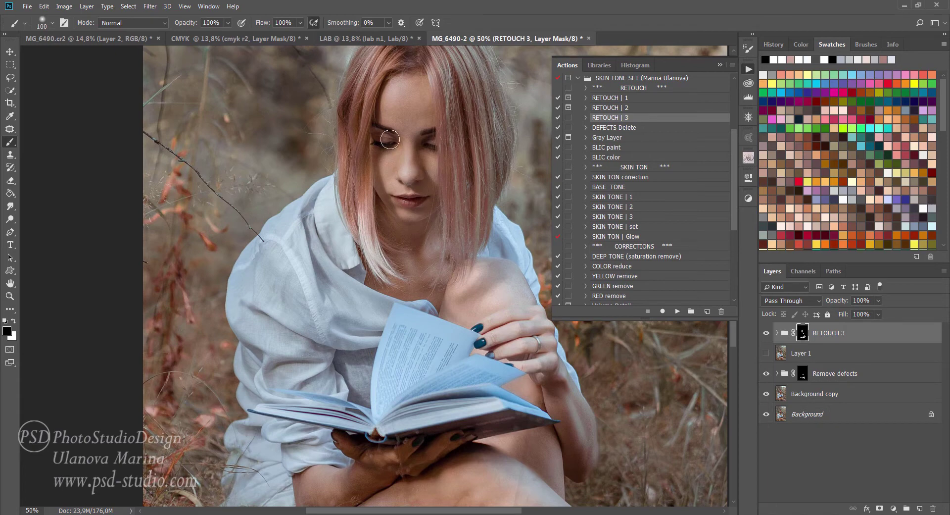
key(bracketleft)
key(bracketleft)
key(ctrl+minus)
key(ctrl+minus)
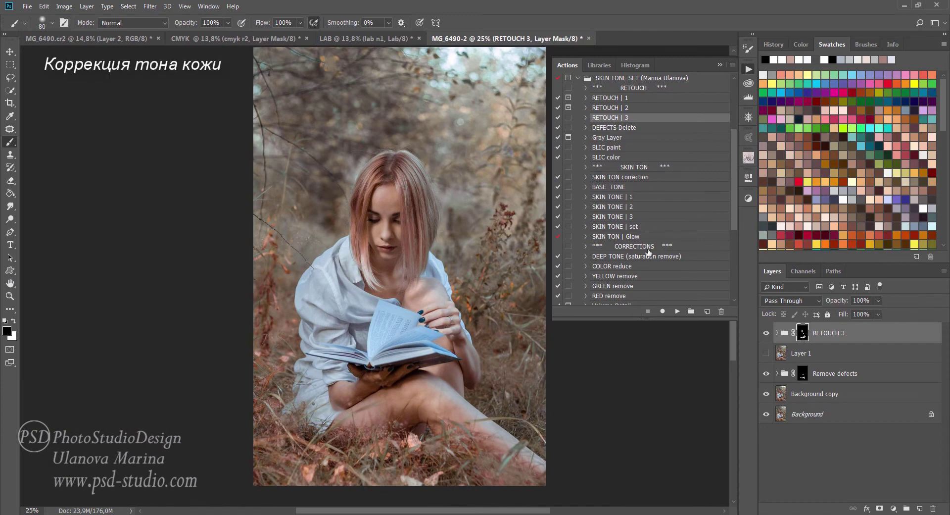
Merge visible layers, run the BASE TONE action, and delete the hidden Layer 1.
key(ctrl+shift+alt+e)
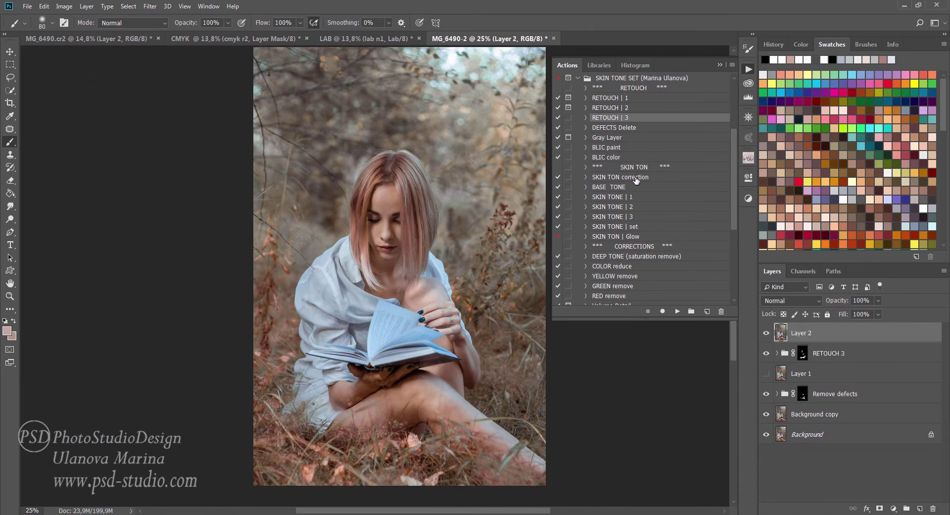
click(635, 187)
click(677, 312)
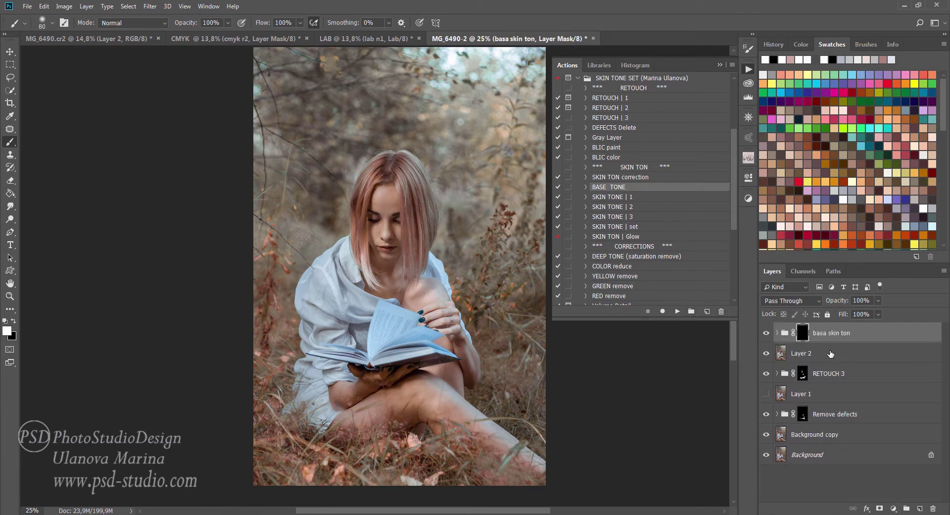
click(816, 373)
key(Delete)
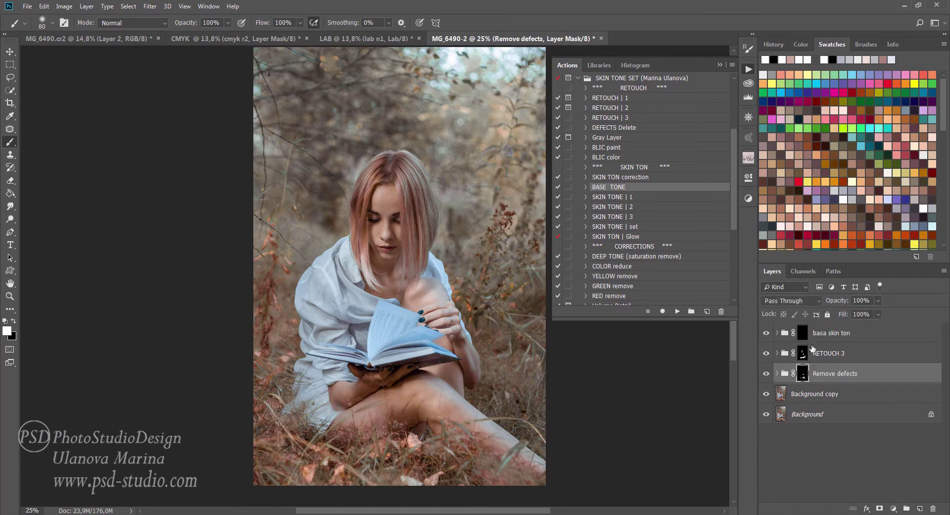
Paint the basa skin ton mask over face, hand, knee and lower leg at brush 175.
click(803, 334)
key(bracketright)
key(bracketright)
key(bracketright)
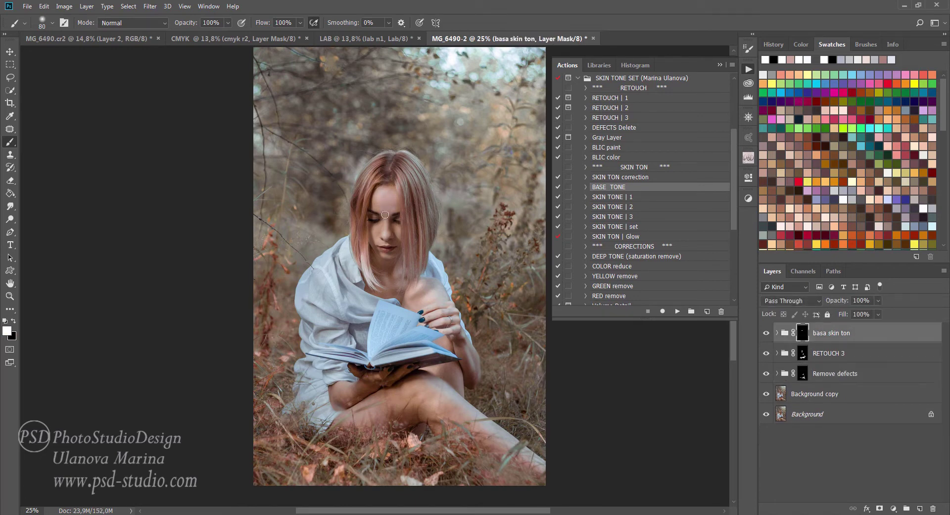
drag(393, 200, 387, 269)
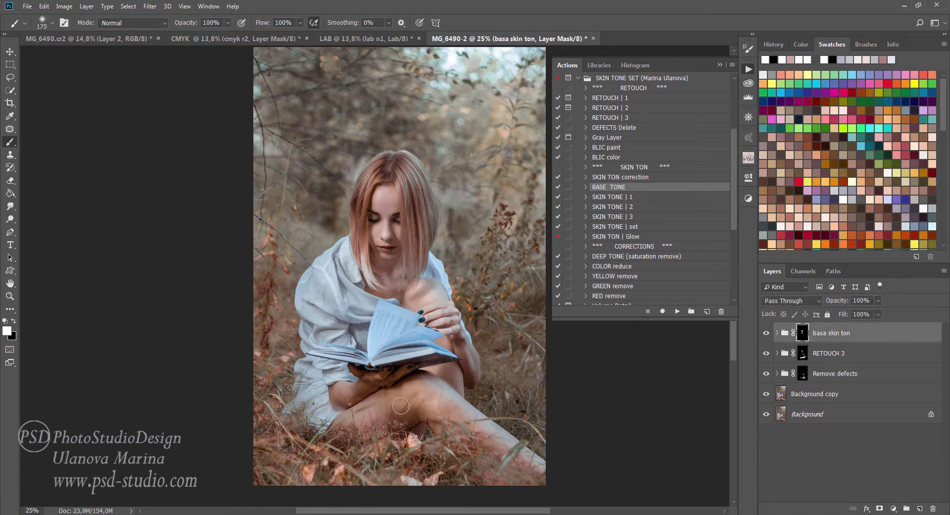
drag(401, 410, 367, 394)
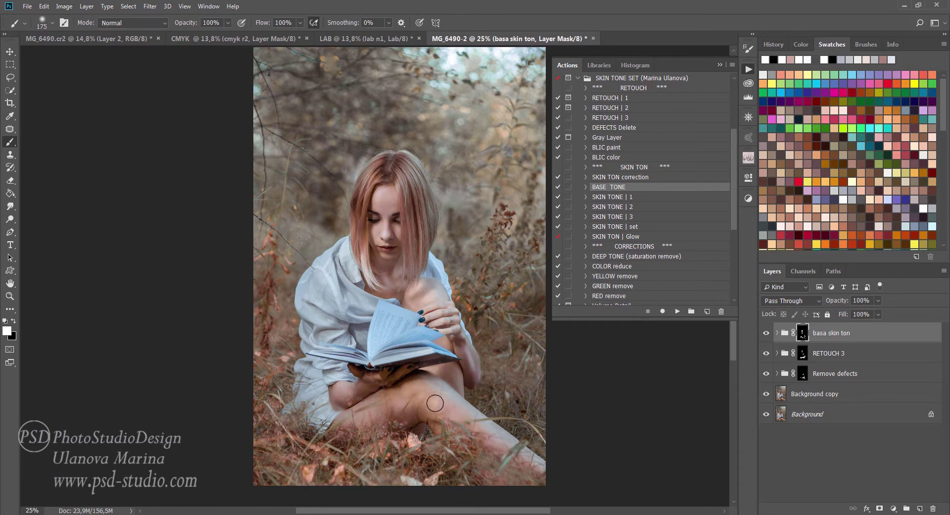
drag(435, 402, 409, 428)
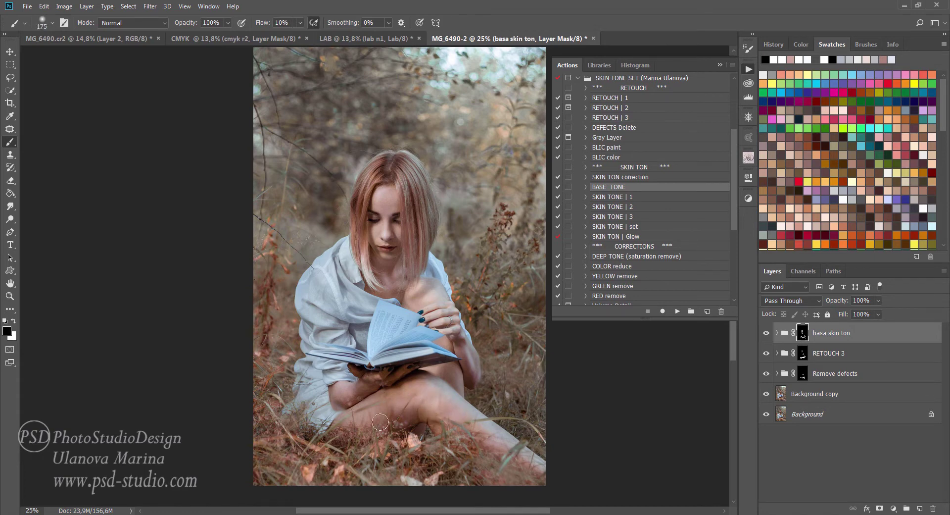
key(x)
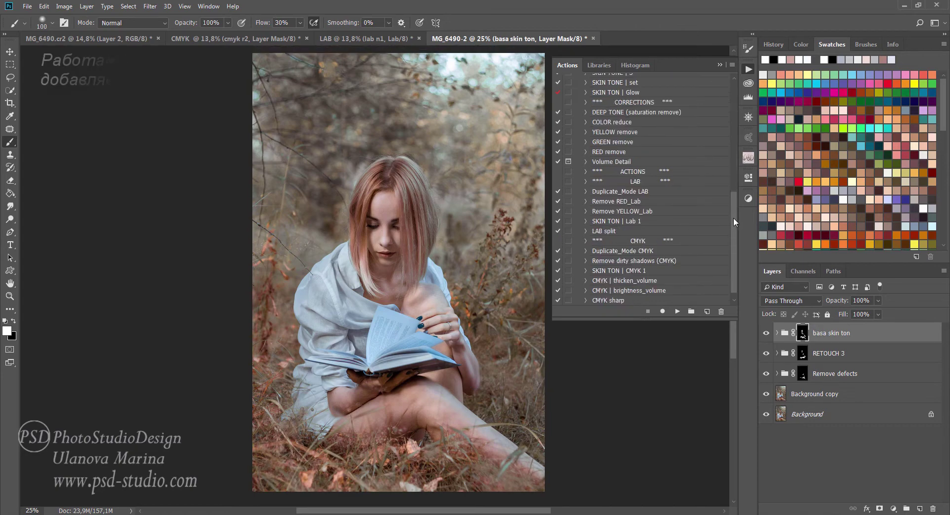
Run the Duplicate_Mode CMYK, SKIN TON | CMYK 1 and CMYK | thicken_volume actions.
scroll(656, 244, down, 3)
scroll(656, 244, down, 3)
click(656, 242)
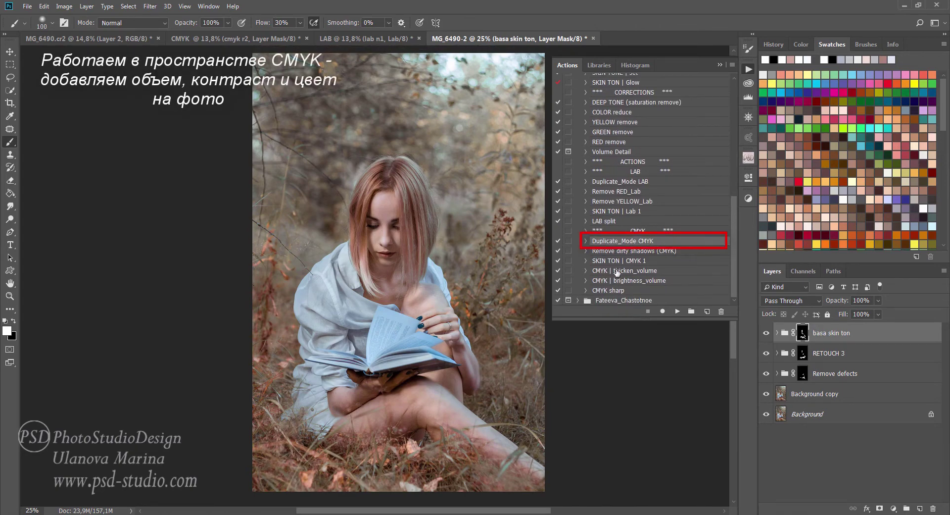
click(678, 311)
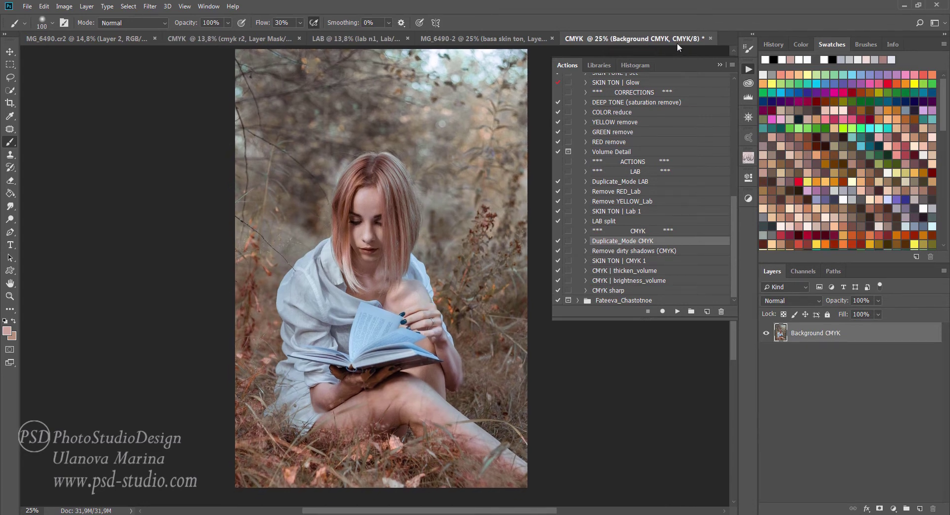
click(652, 261)
click(678, 311)
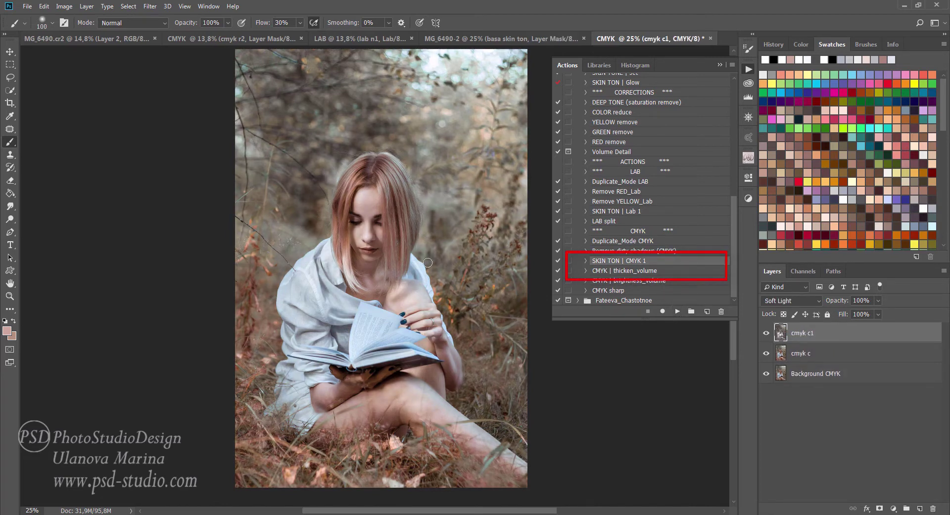
click(638, 271)
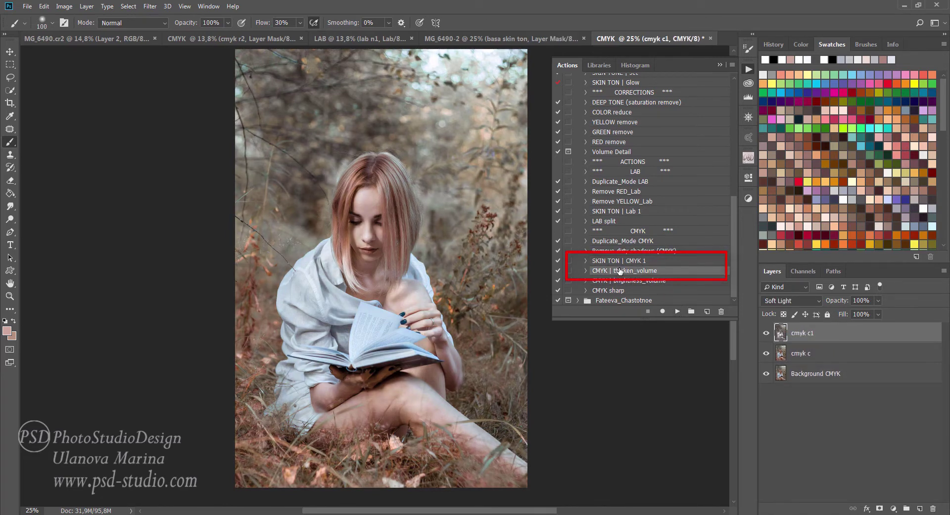
click(678, 312)
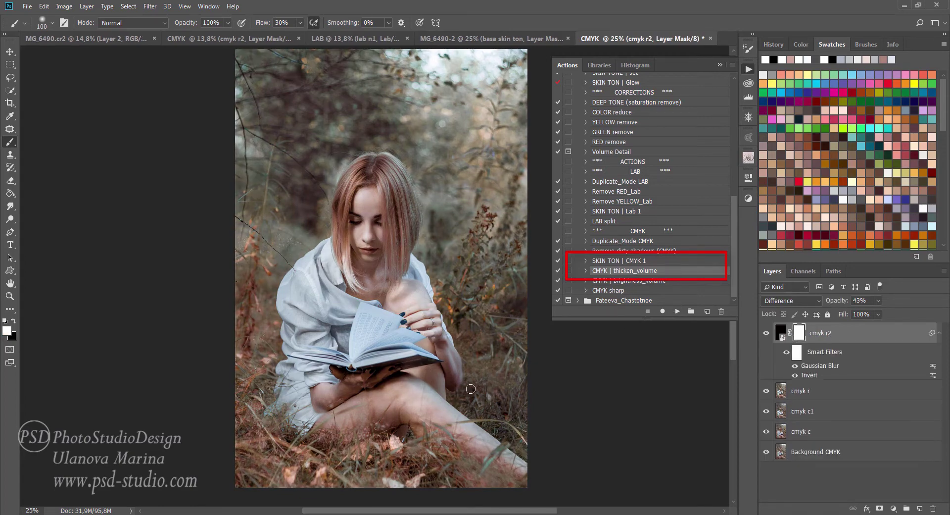
Target the cmyk r2 smart filter mask and set a black brush at size 800.
click(768, 334)
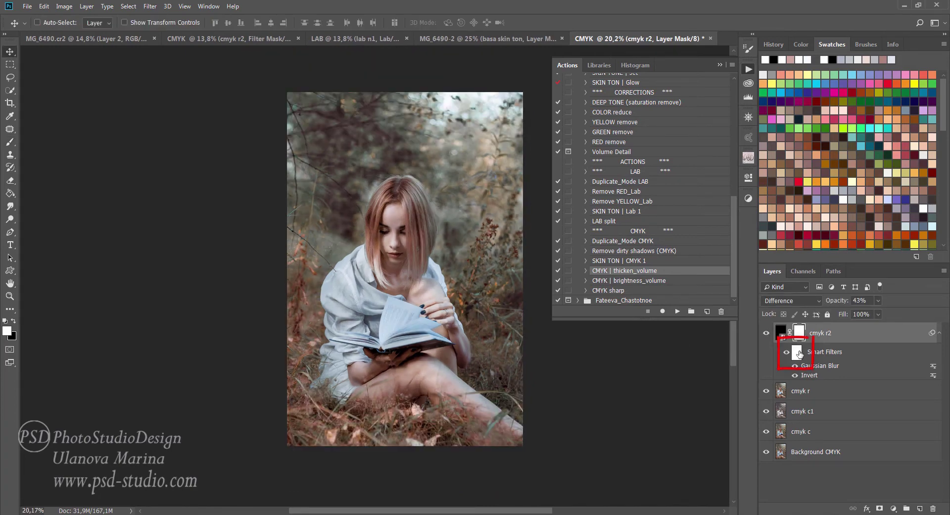
click(799, 353)
click(11, 143)
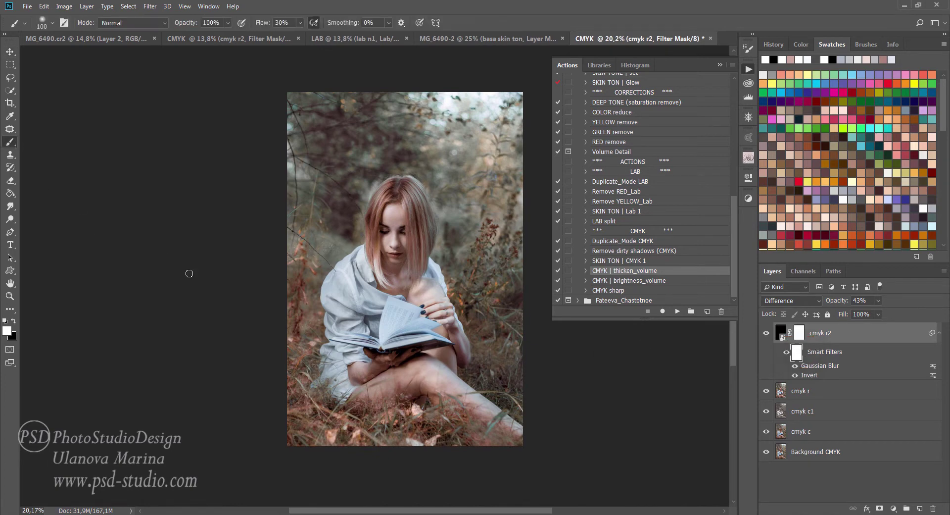
key(x)
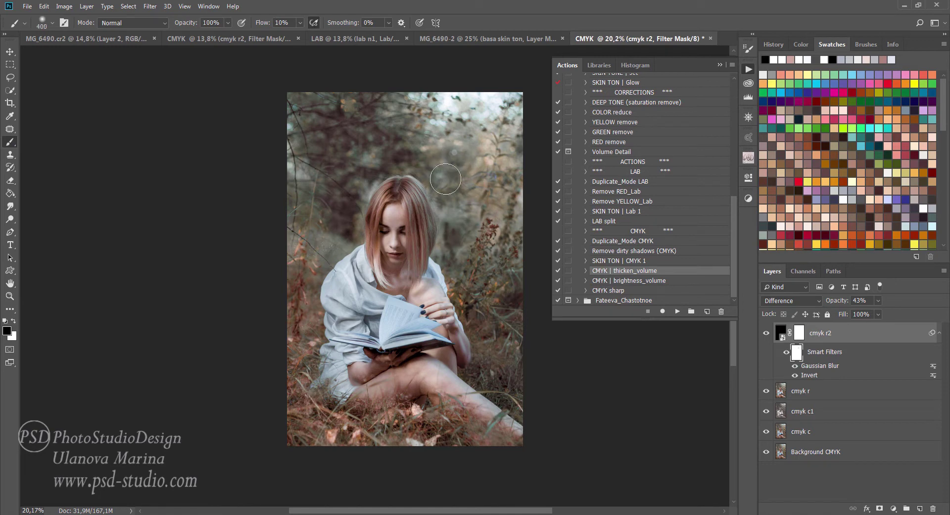
key(bracketright)
key(bracketright)
key(bracketright)
Paint the volume effect out of the grass and background left of the girl.
drag(422, 408, 307, 391)
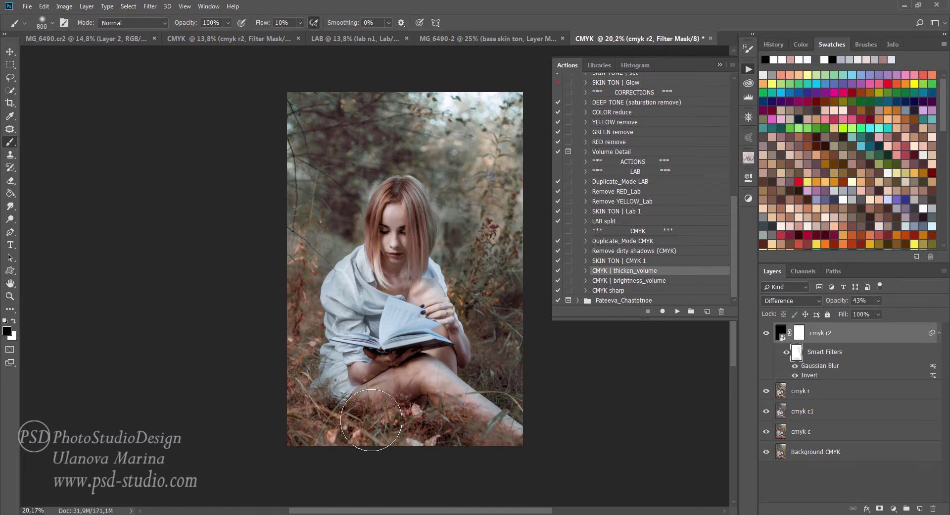
drag(339, 246, 329, 203)
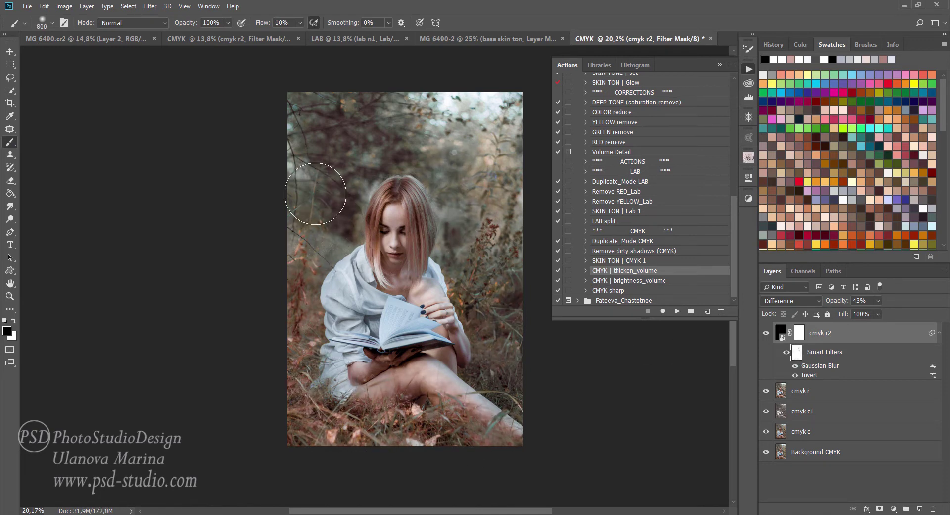
key(bracketleft)
key(bracketleft)
key(bracketleft)
drag(315, 290, 286, 393)
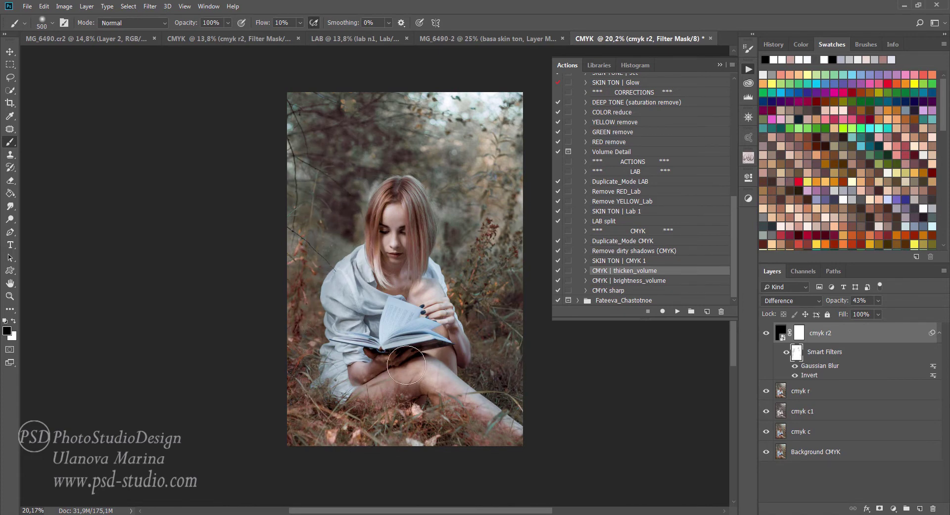
drag(317, 430, 307, 356)
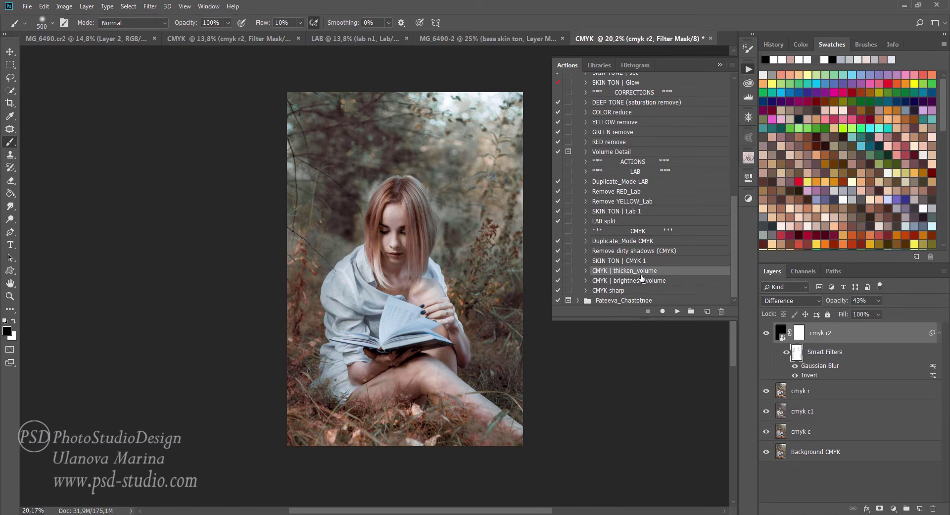
key(bracketright)
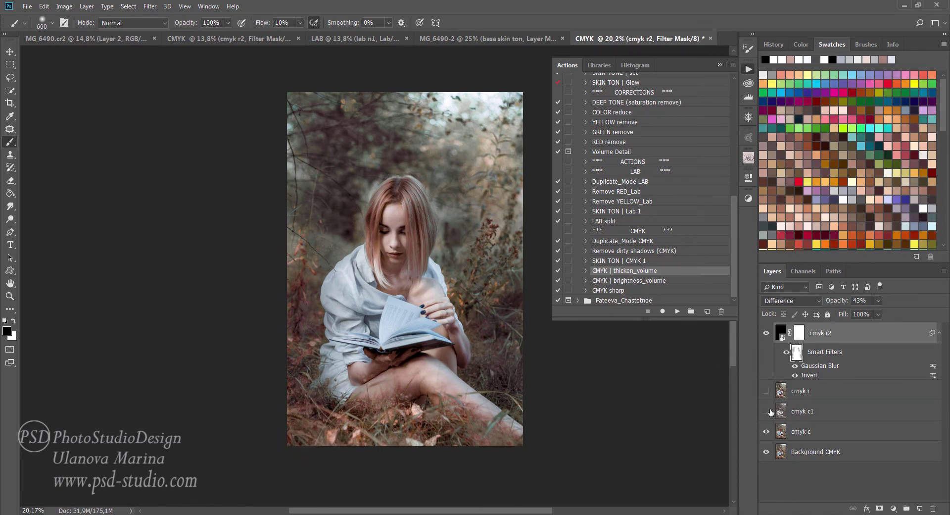
Hide cmyk c and lower cmyk c1 to 38% opacity.
click(766, 431)
click(766, 411)
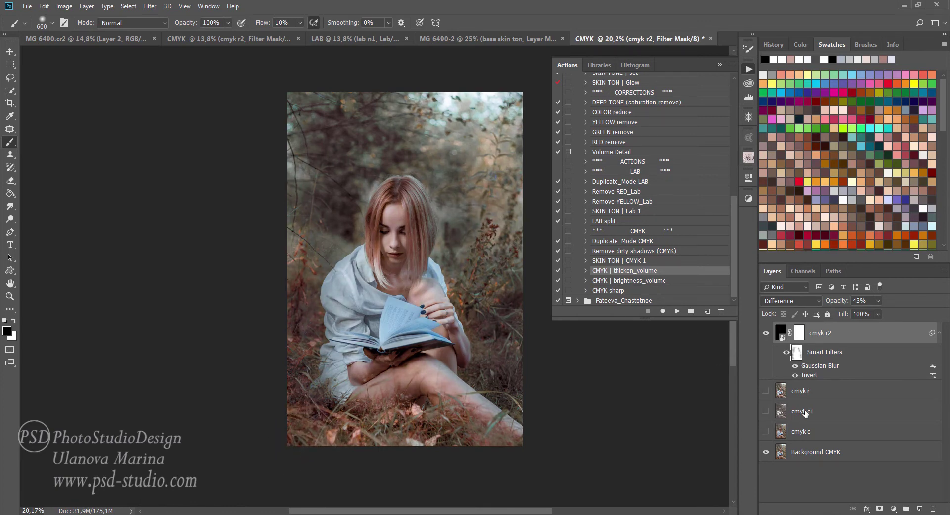
click(767, 411)
click(802, 411)
mouse_move(878, 300)
mouse_down()
mouse_move(833, 314)
mouse_move(850, 313)
mouse_up()
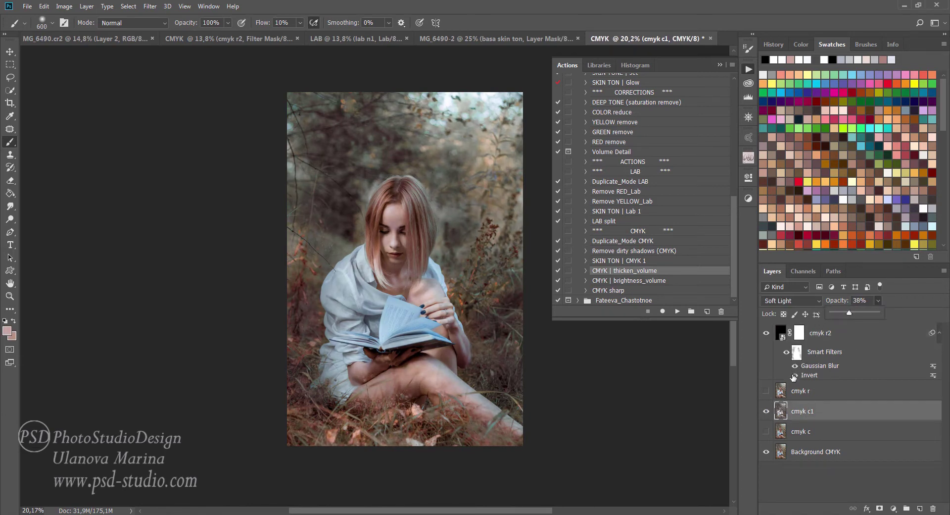
Run the CMYK sharp action to add the cmyk s and cmyk s1 sharpening layers.
click(628, 291)
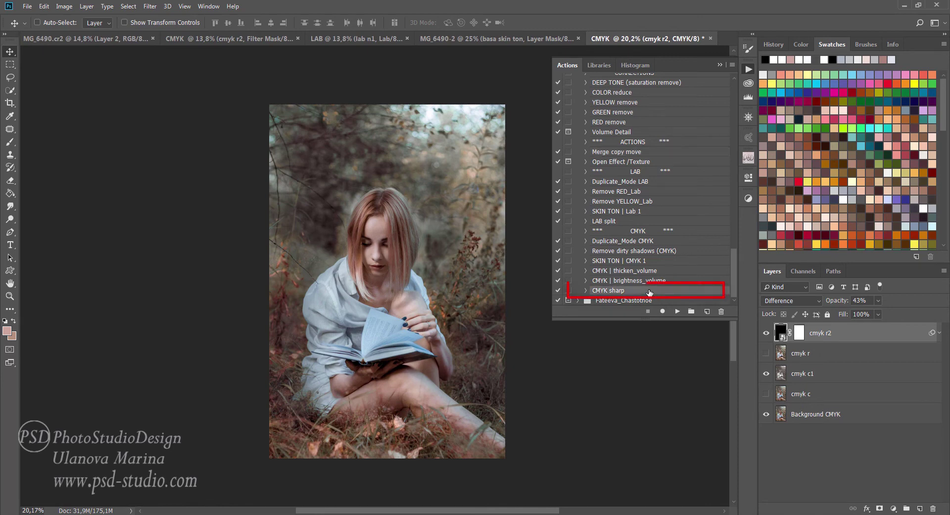
click(678, 311)
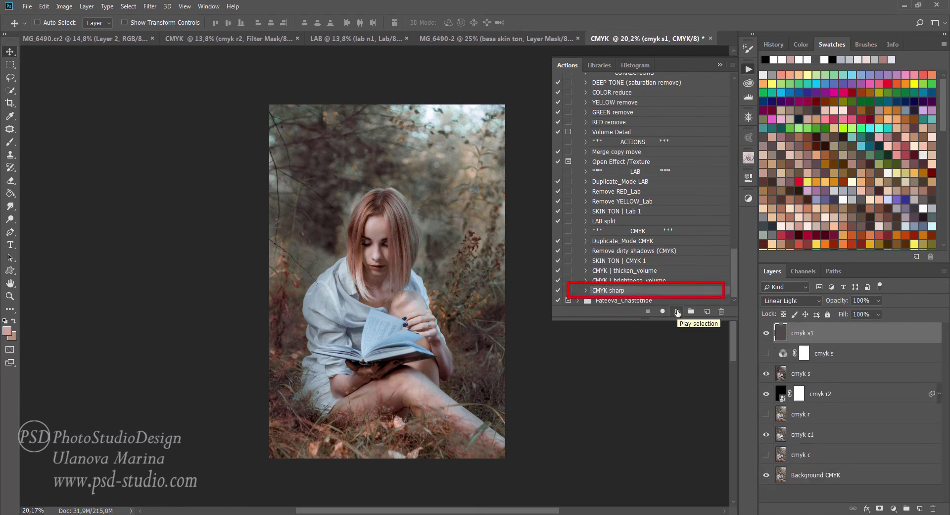
scroll(359, 283, up, 3)
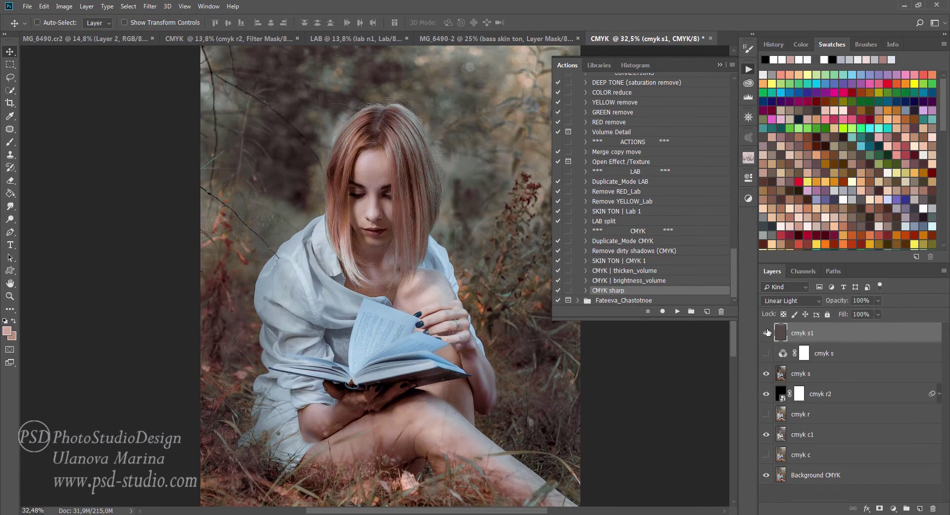
scroll(613, 184, down, 3)
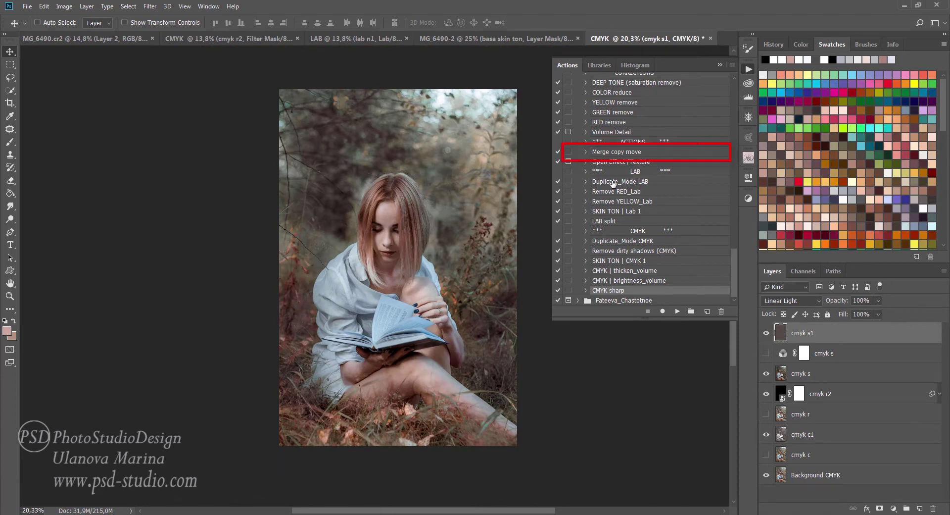
Run Merge copy move to return the CMYK result as Layer 1, and compare it on and off.
click(636, 153)
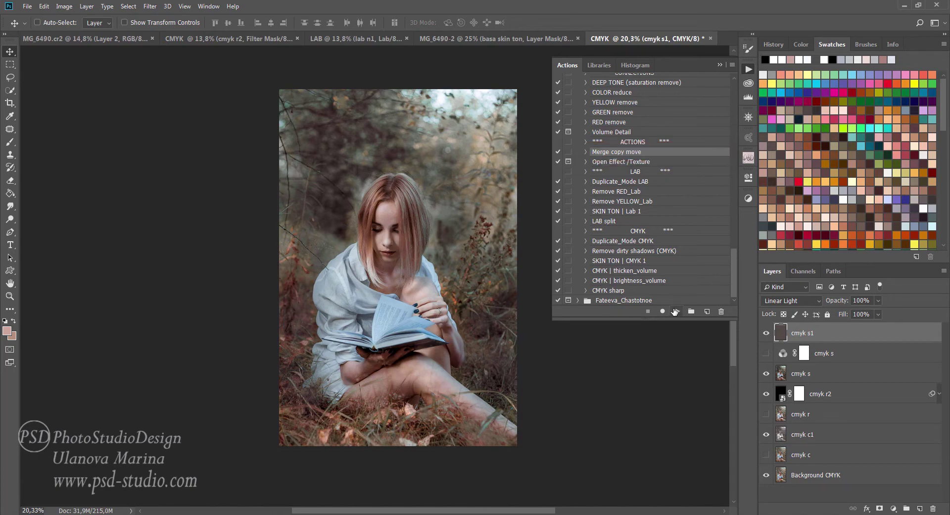
click(675, 311)
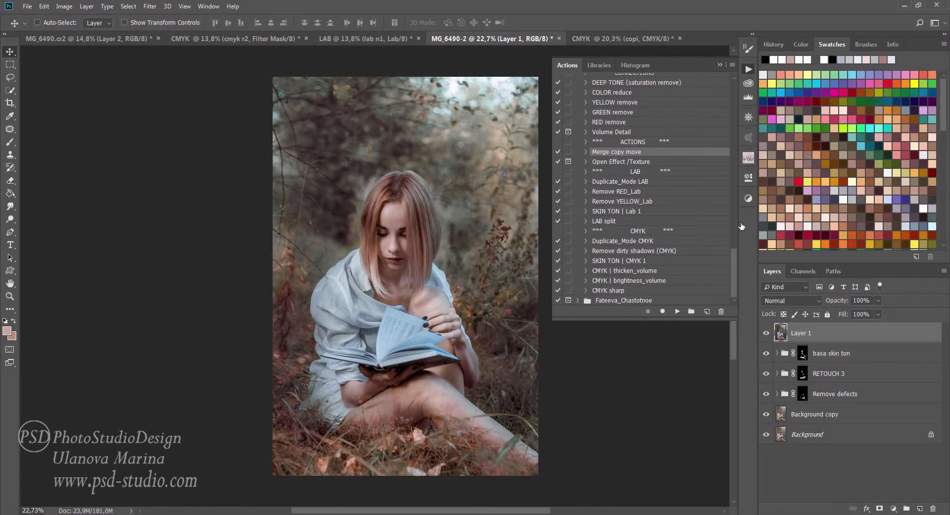
click(767, 333)
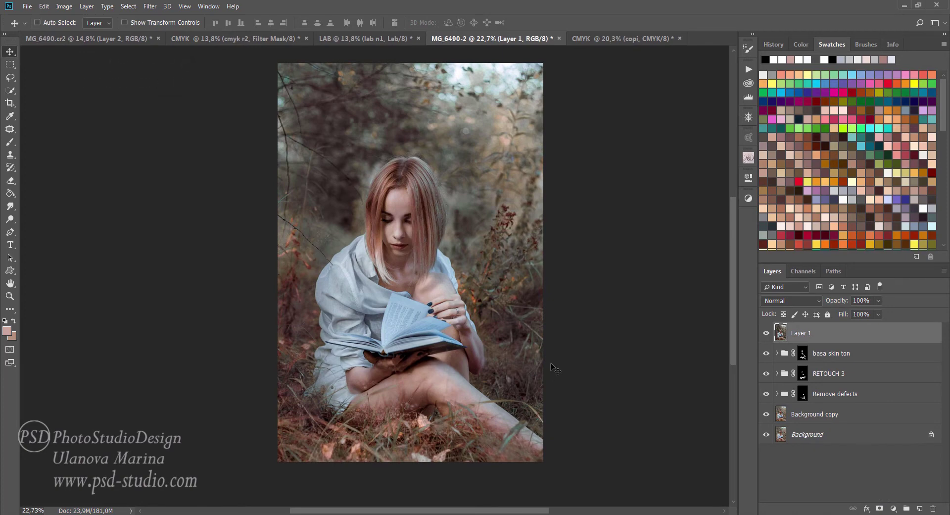
Add a Gradient Fill layer in Multiply blend mode.
click(894, 509)
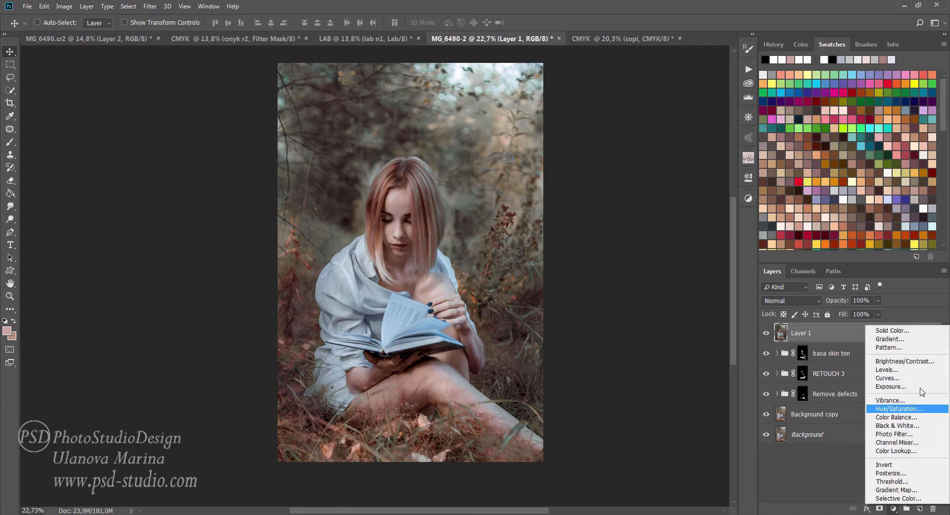
click(888, 339)
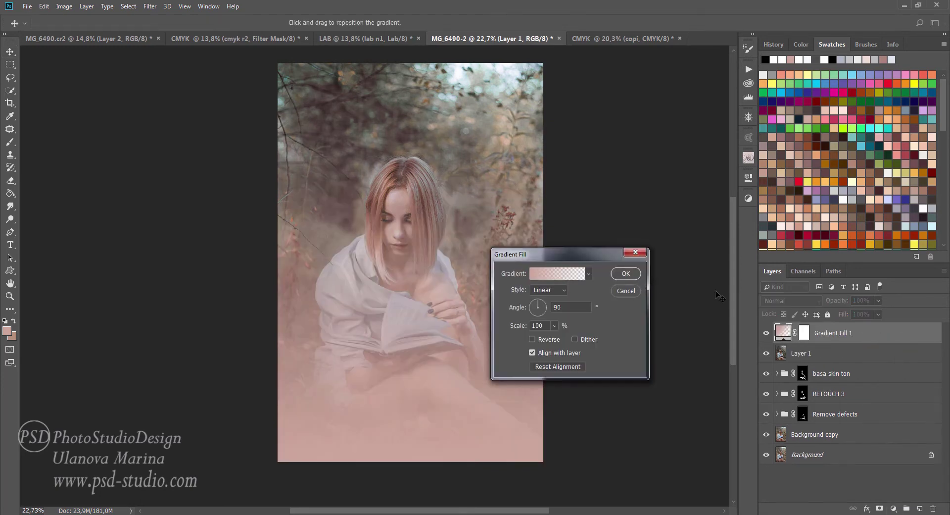
click(618, 273)
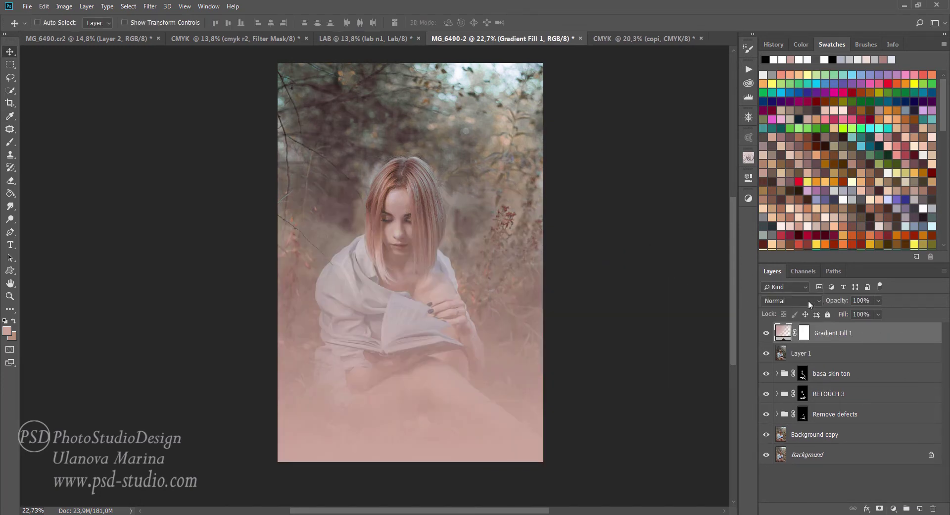
click(809, 300)
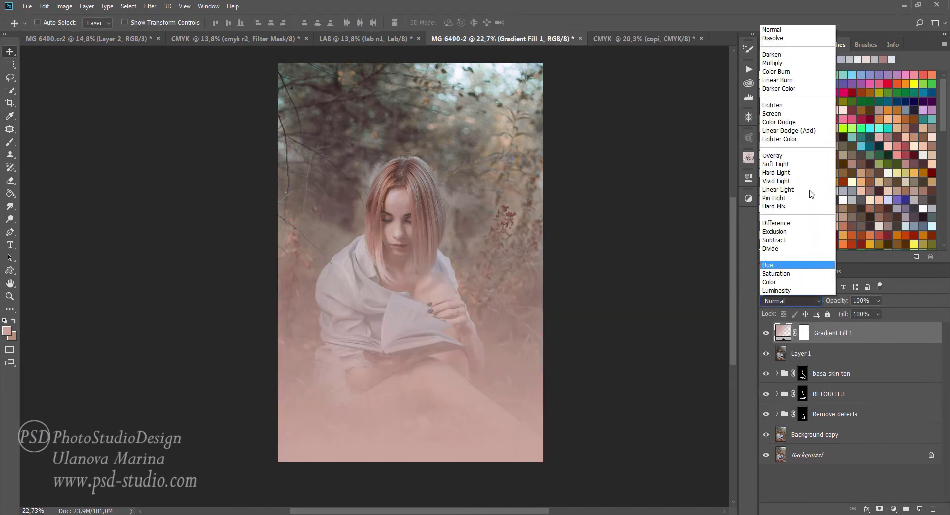
click(774, 63)
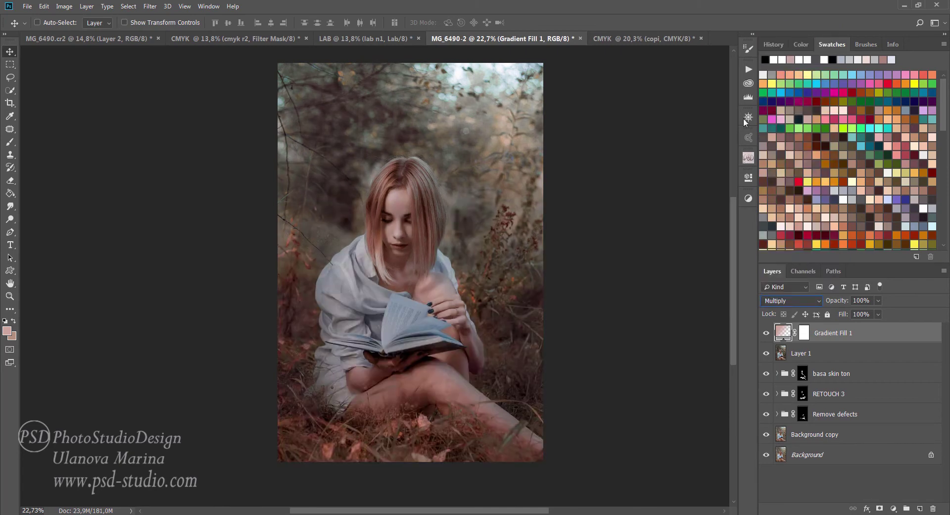
Change the gradient to the Cyan-Sepia preset at roughly 68° angle.
double_click(784, 330)
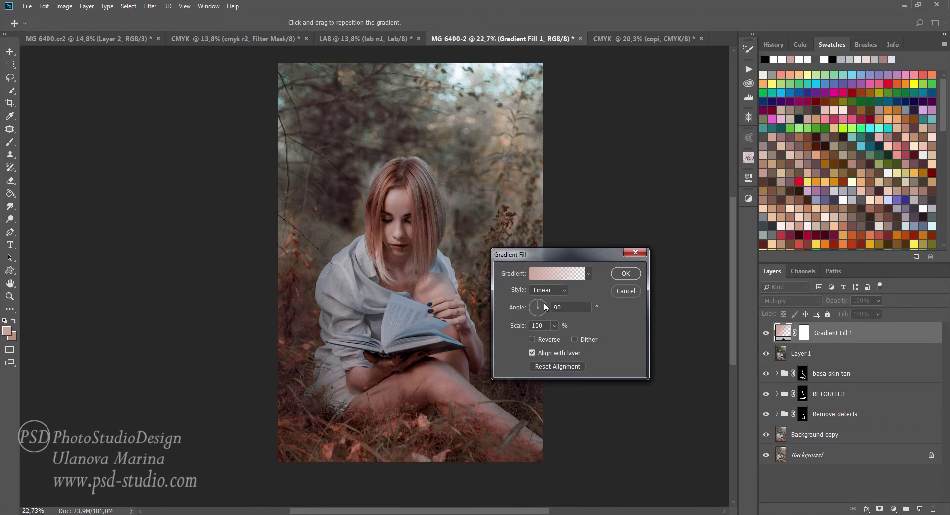
drag(544, 303, 540, 301)
click(553, 281)
click(591, 251)
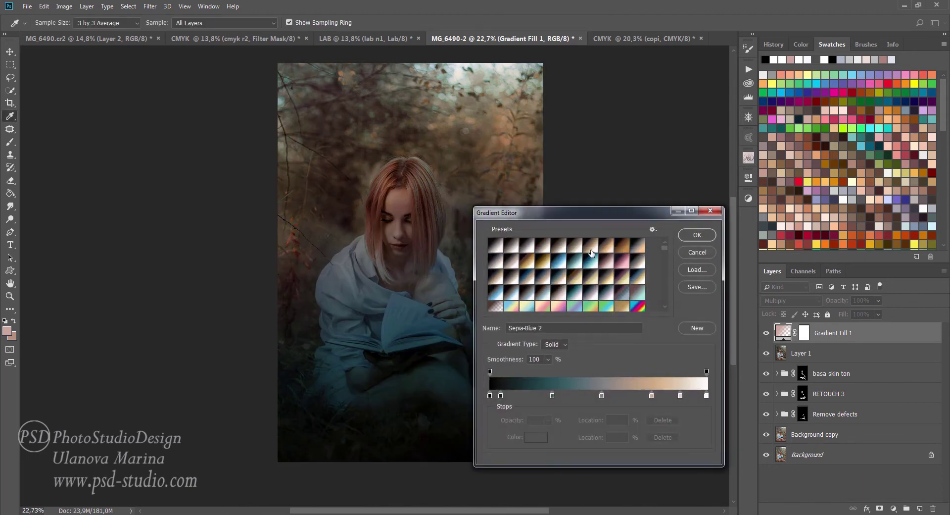
click(575, 262)
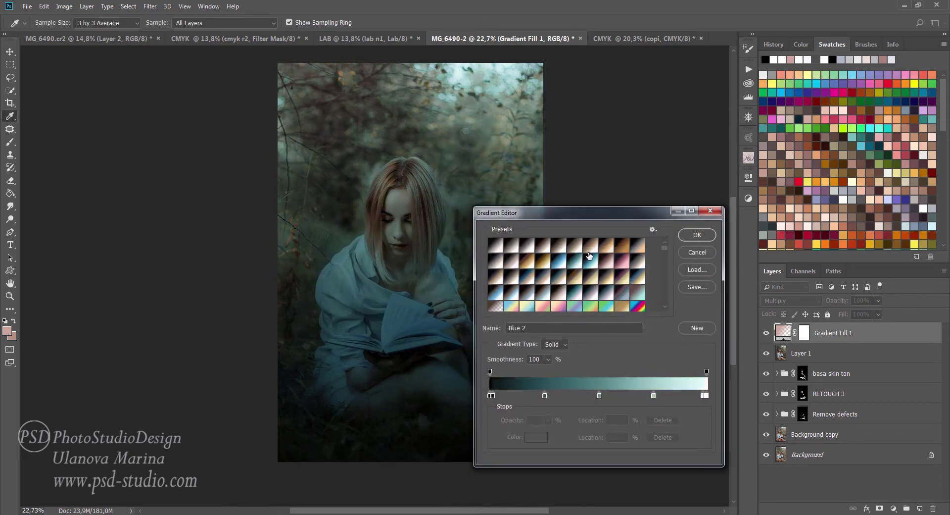
click(543, 292)
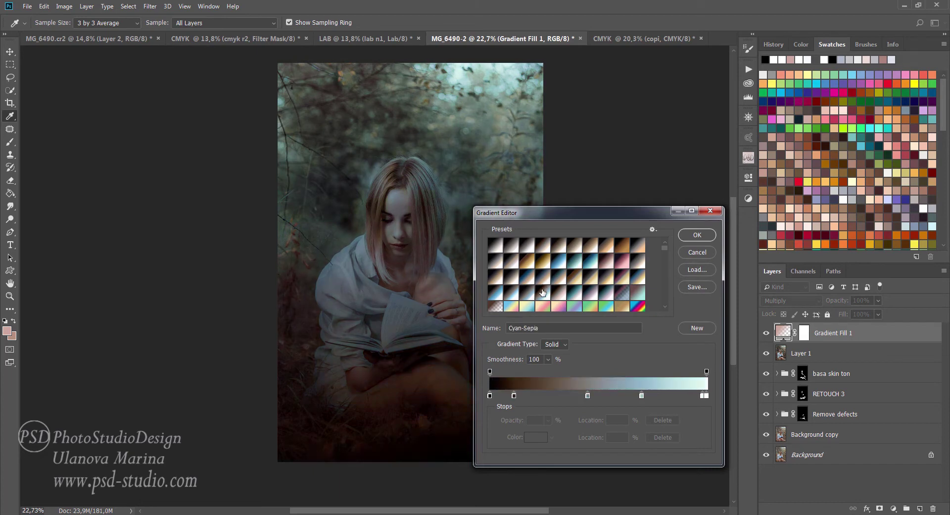
click(698, 237)
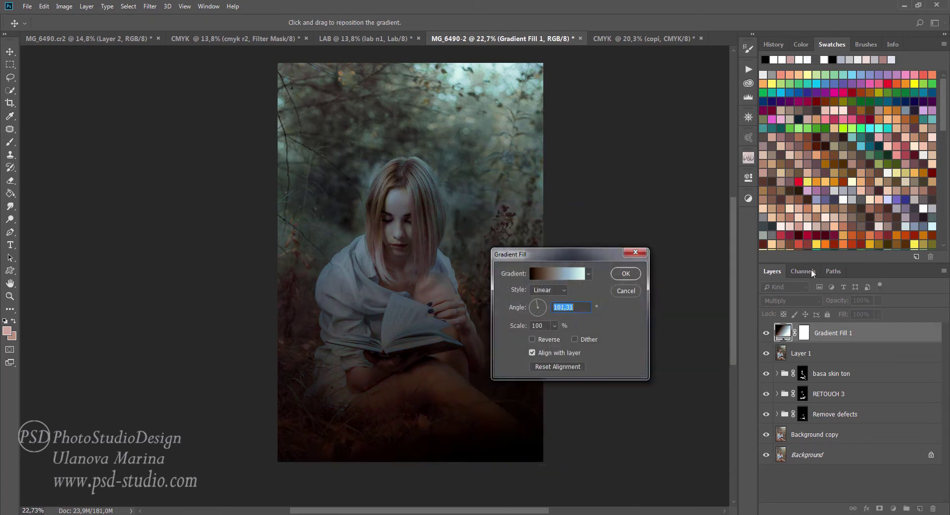
click(626, 273)
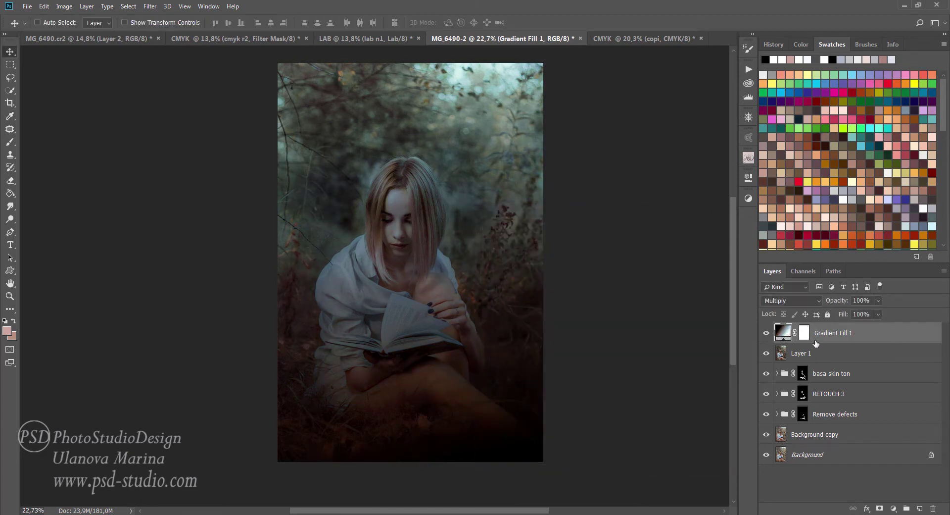
click(804, 334)
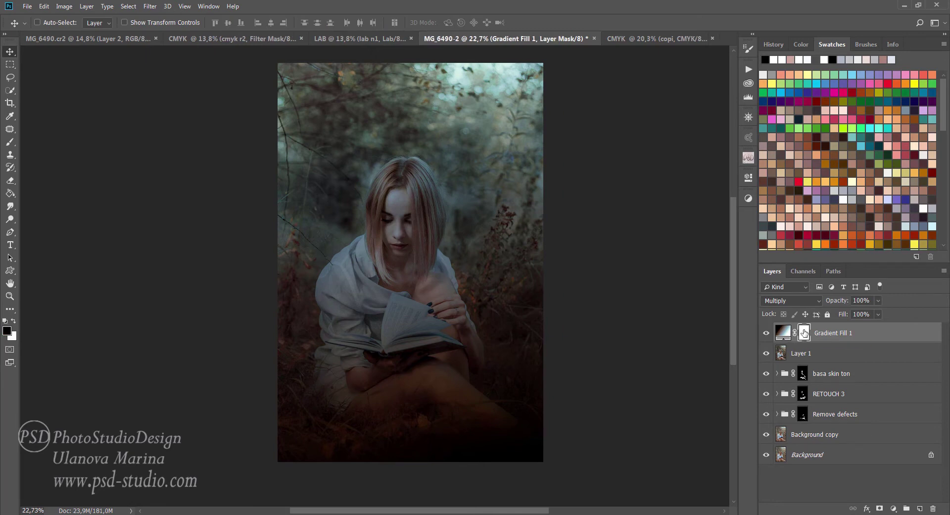
Brush black at 10% flow over the girl, right background, legs and grass on the mask.
key(b)
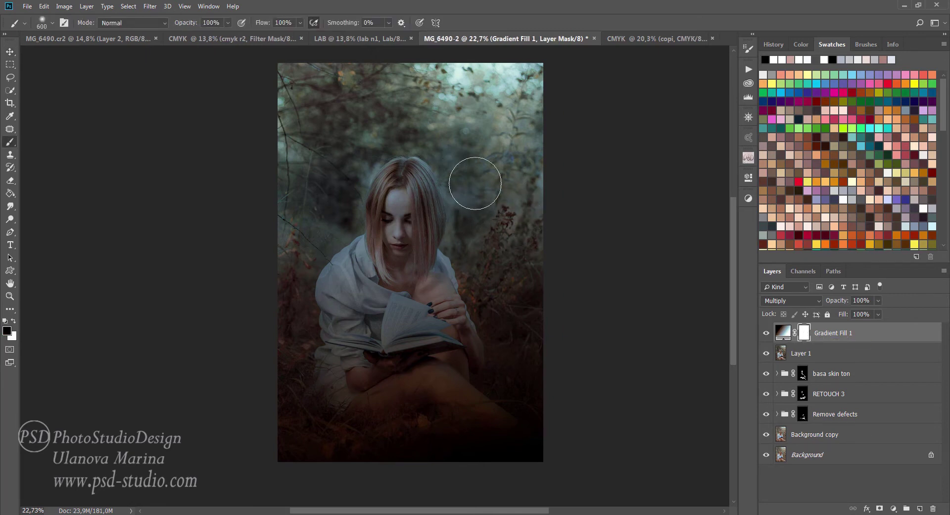
drag(452, 186, 472, 213)
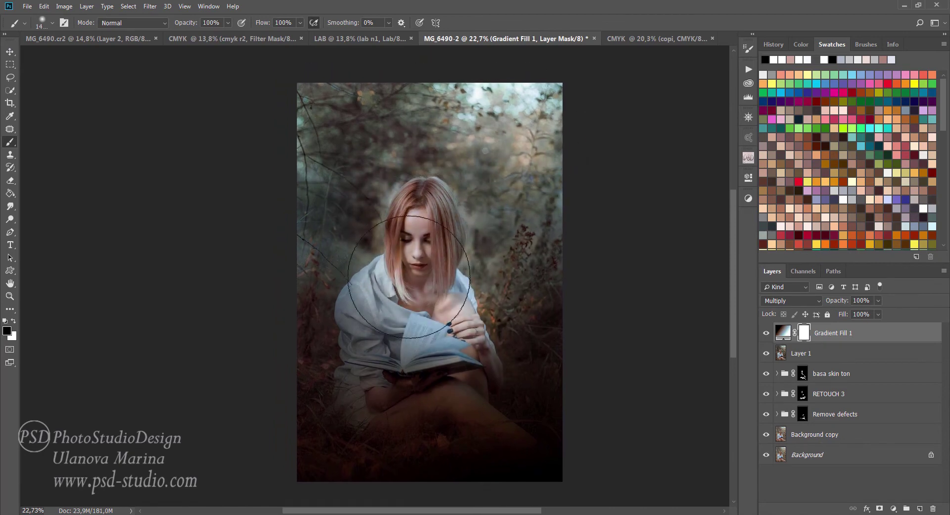
drag(409, 276, 512, 271)
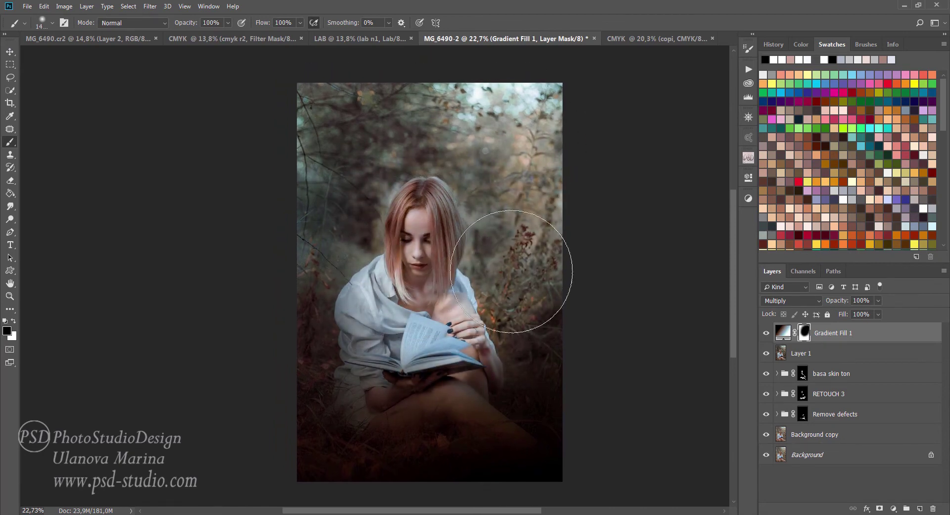
key(shift+1)
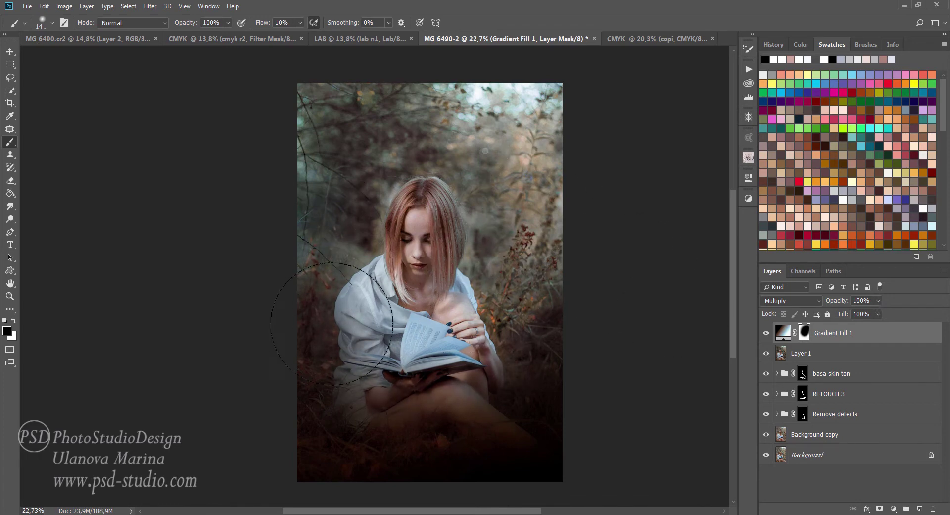
drag(536, 409, 509, 413)
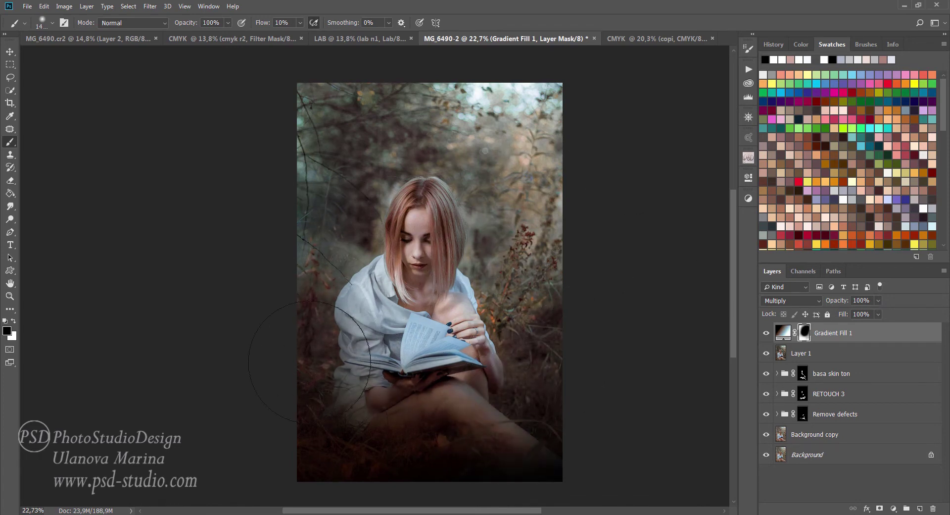
mouse_move(340, 413)
mouse_down()
mouse_move(500, 439)
mouse_move(460, 346)
mouse_up()
Refine the mask with a smaller brush to the left of the head.
key(bracketleft)
key(bracketleft)
key(bracketleft)
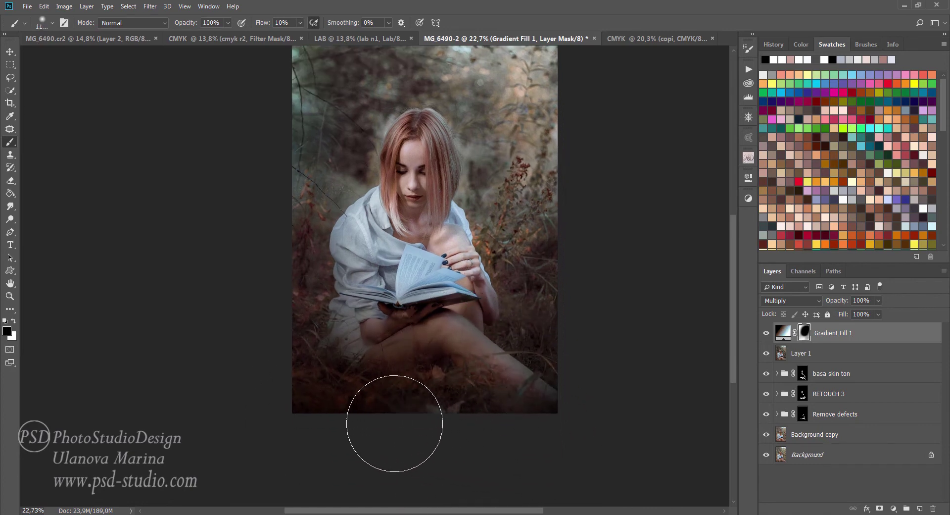
key(bracketleft)
key(bracketleft)
key(bracketleft)
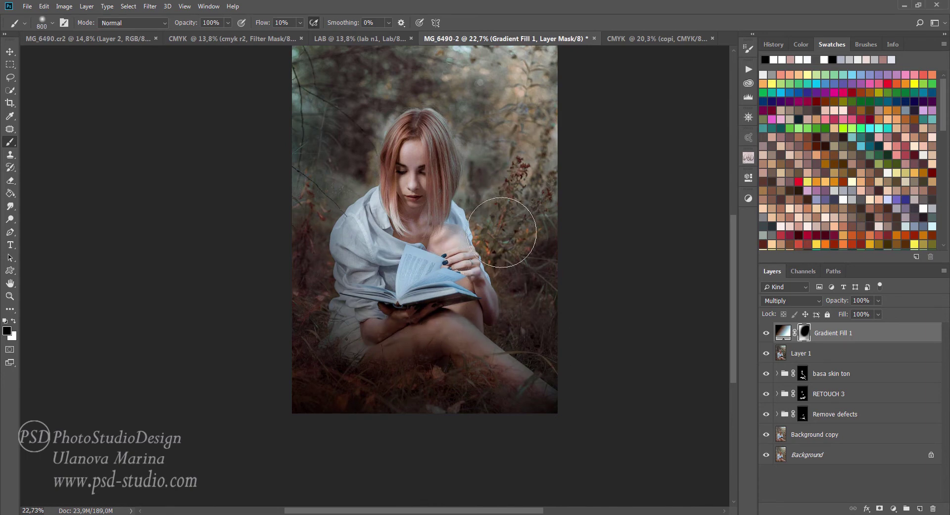
drag(505, 199, 510, 243)
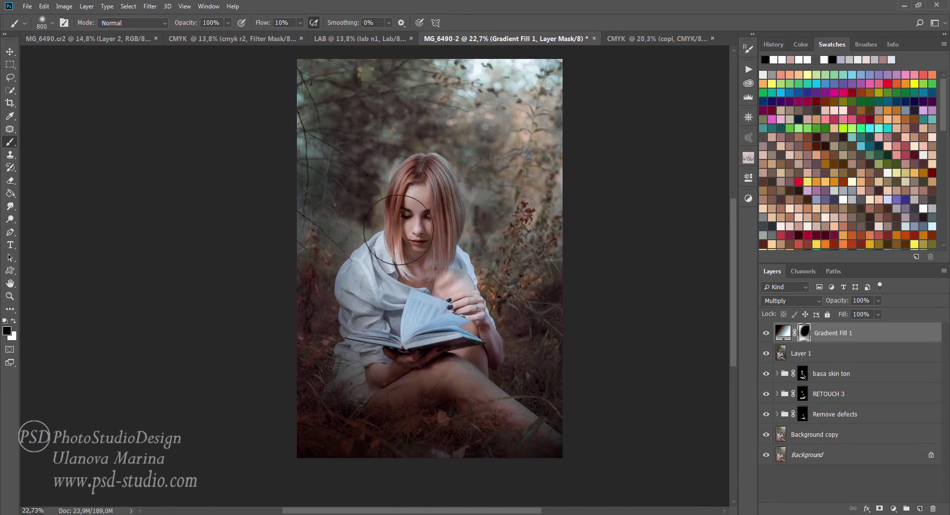
drag(371, 170, 379, 151)
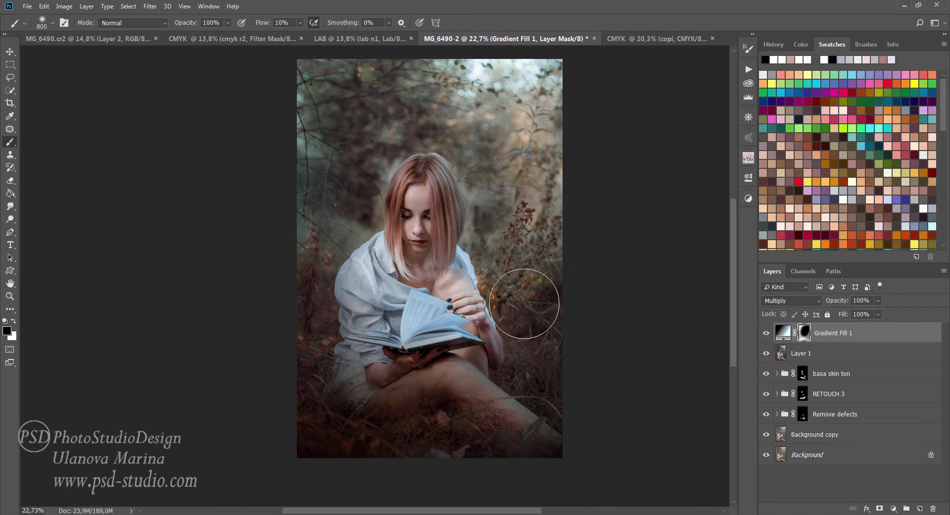
drag(488, 269, 487, 277)
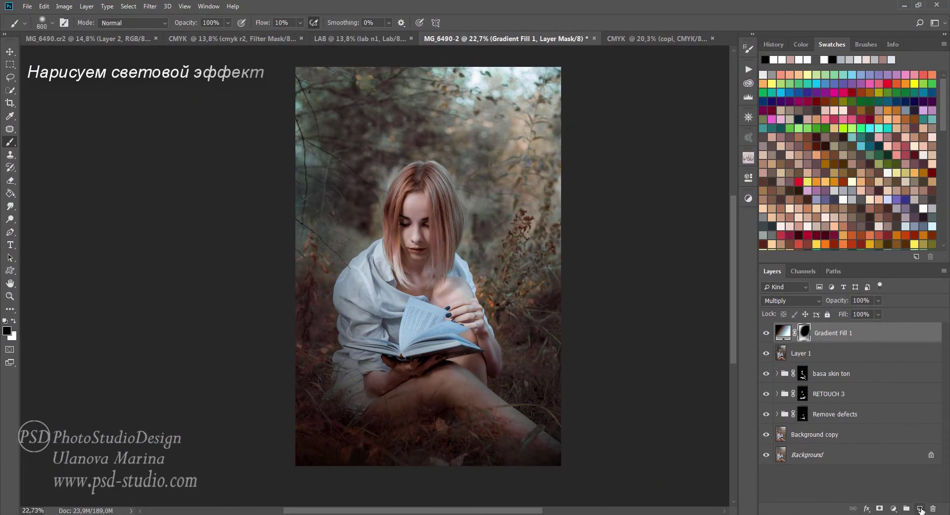
Add a new Screen-mode layer and brush light pink into the upper trees.
click(920, 509)
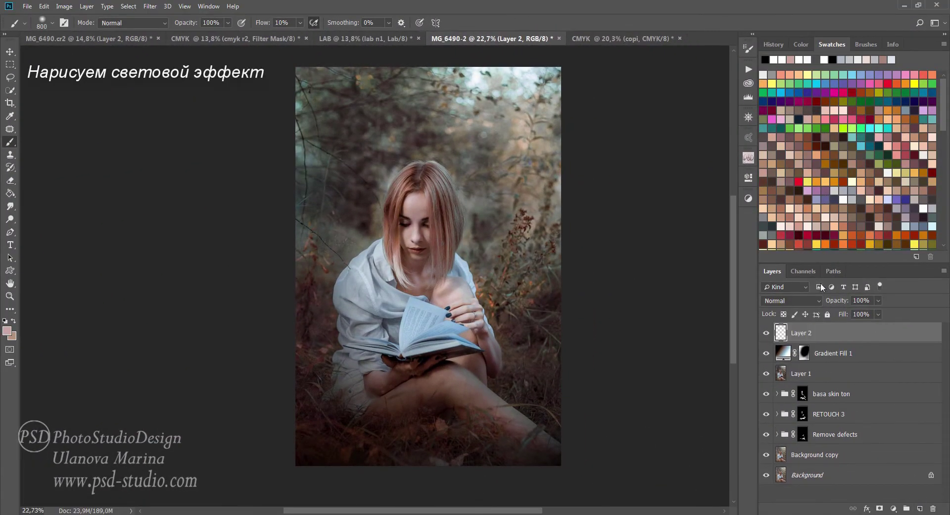
click(812, 302)
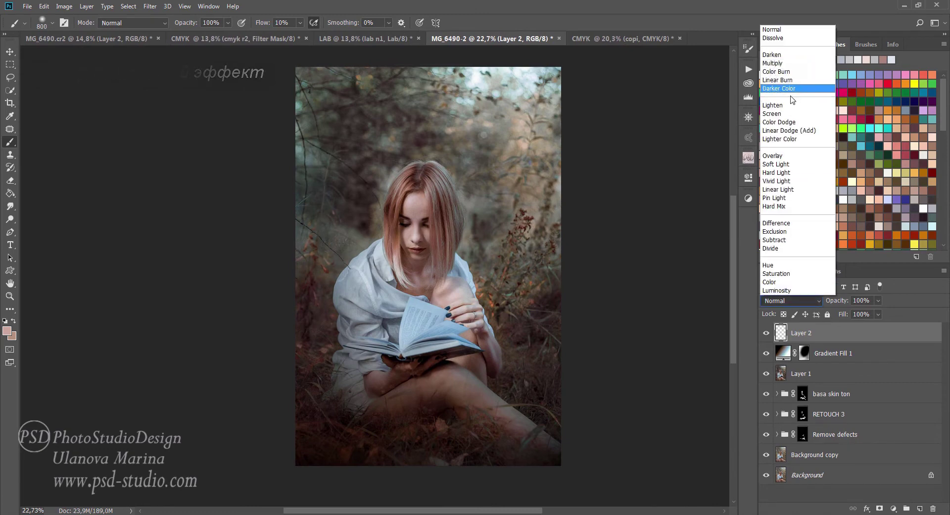
click(781, 114)
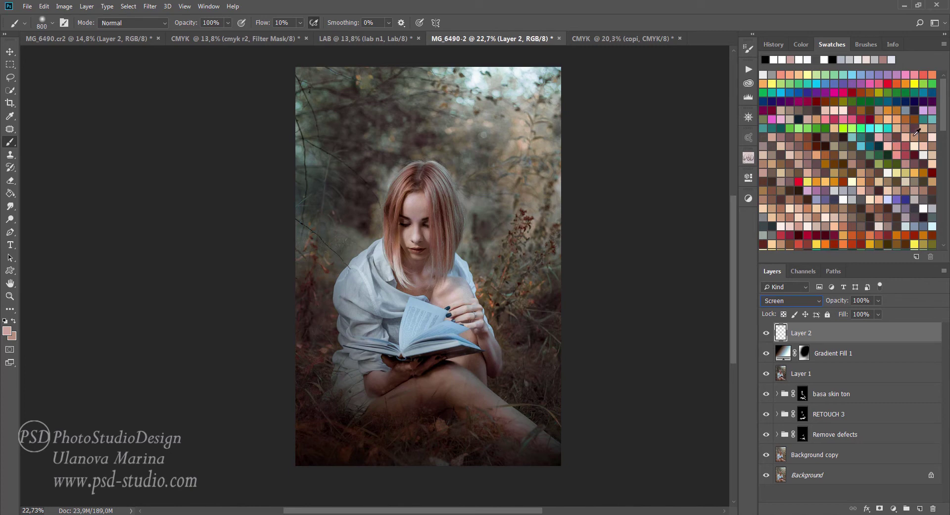
click(907, 138)
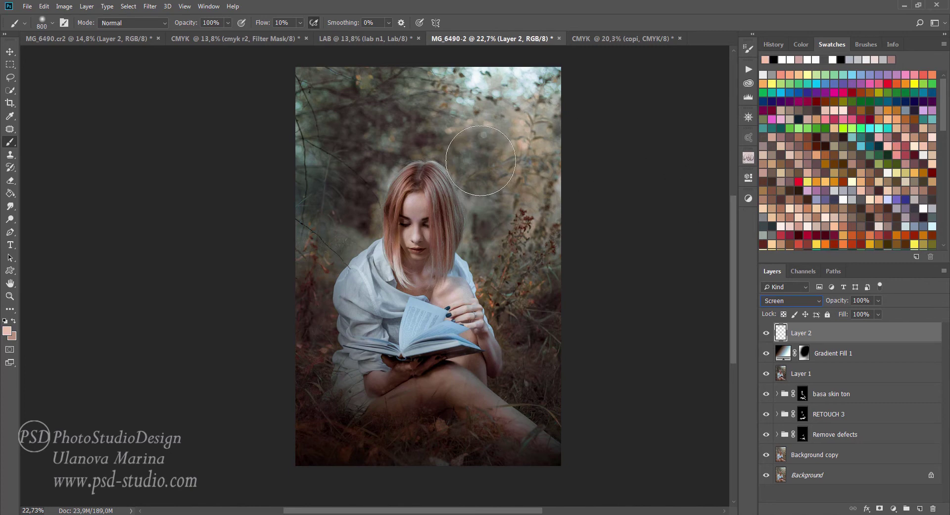
drag(498, 168, 512, 107)
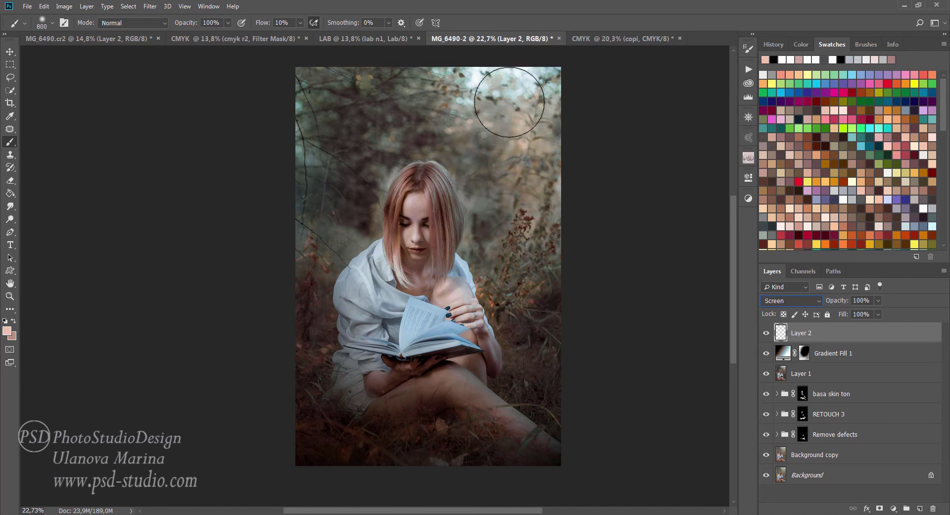
Enlarge the brush and build a stronger warm glow over the upper-right trees.
key(bracketleft)
key(bracketleft)
key(bracketleft)
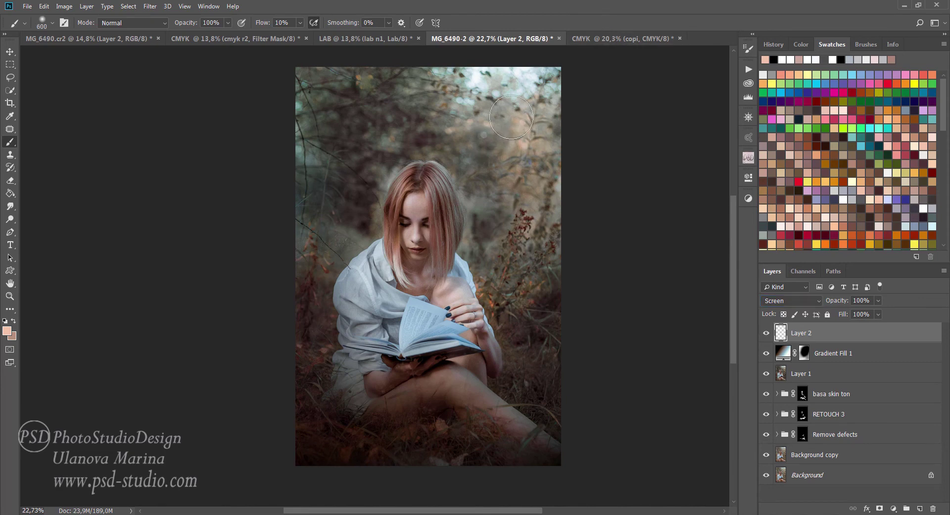
key(bracketright)
key(bracketright)
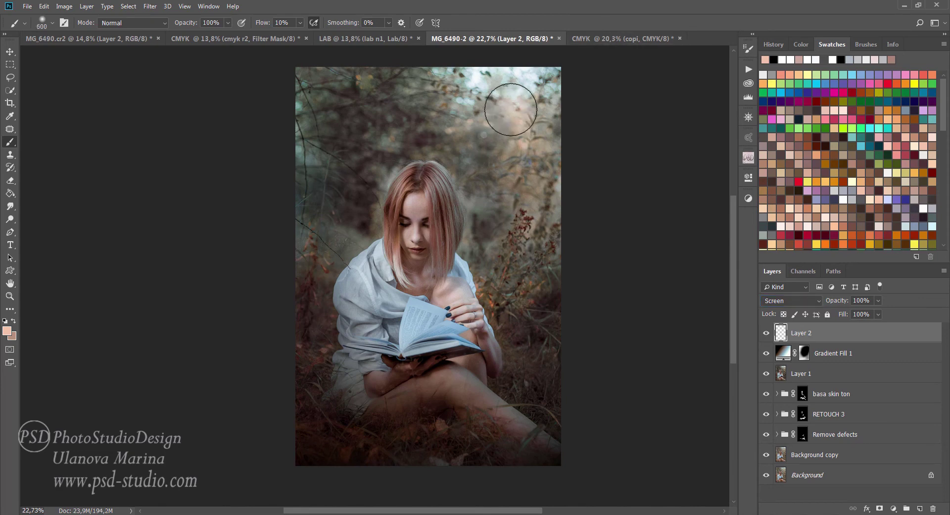
key(bracketright)
key(bracketright)
key(bracketright)
drag(513, 114, 510, 119)
key(bracketright)
key(bracketright)
key(bracketright)
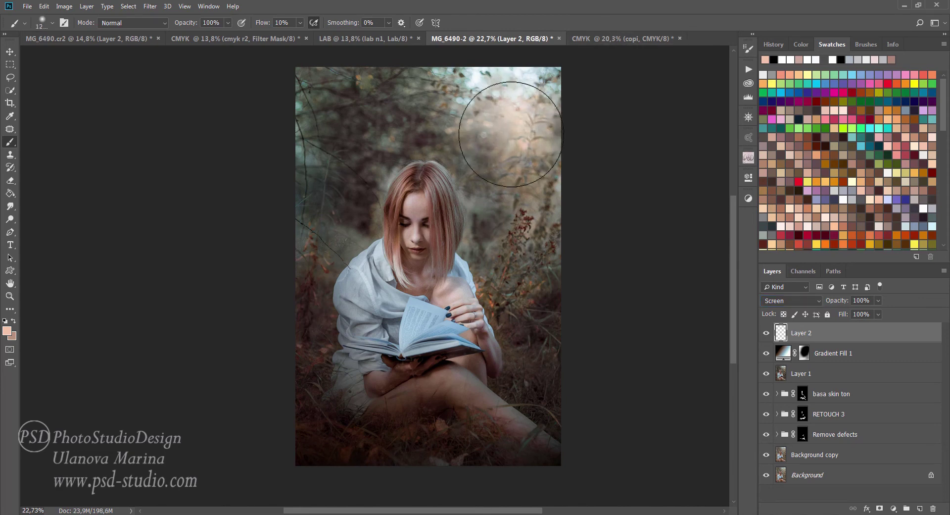
key(bracketright)
key(bracketright)
key(bracketright)
key(bracketright)
key(bracketright)
key(bracketright)
key(bracketright)
key(shift+3)
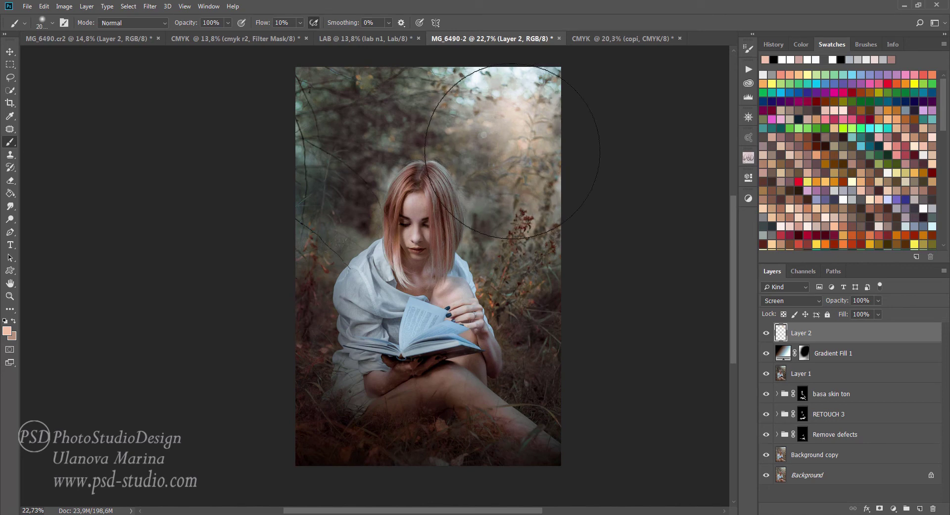
drag(510, 143, 522, 147)
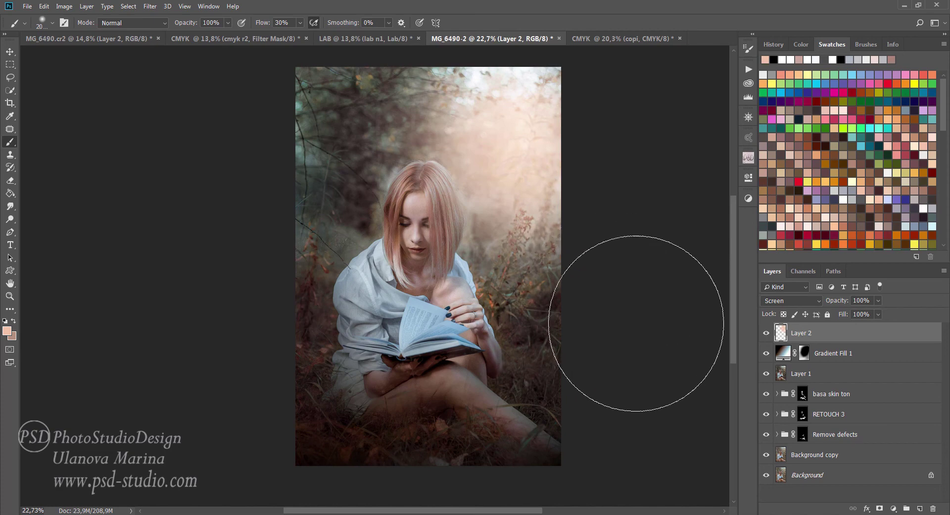
Warp the glow wider by pulling its lower corners and top edge, then apply.
key(ctrl+t)
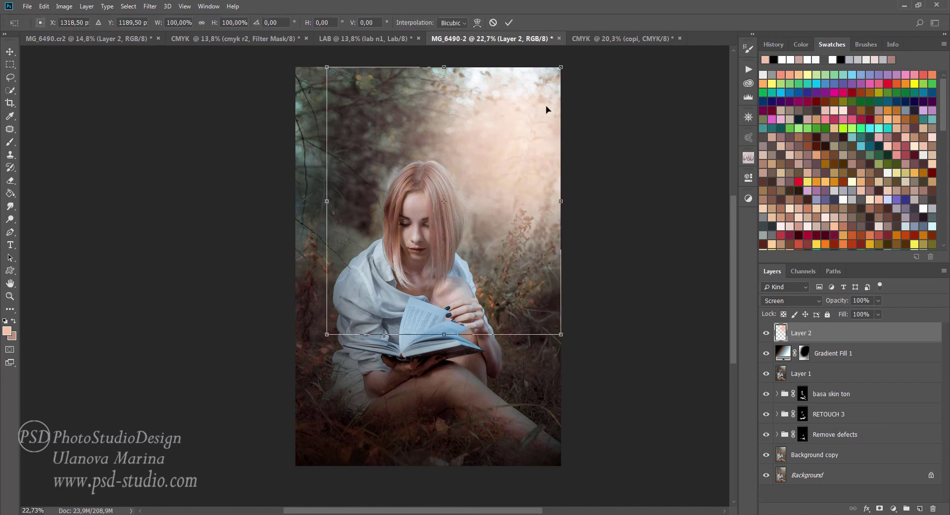
click(477, 22)
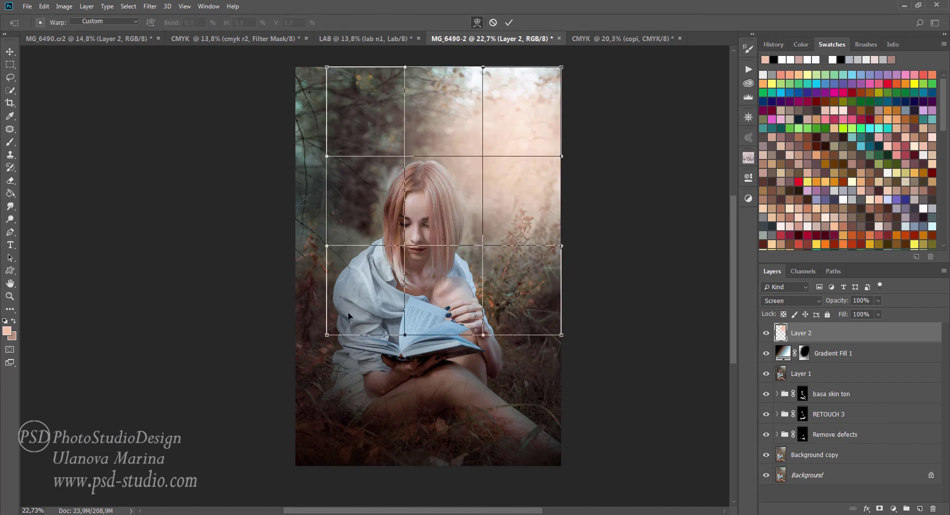
drag(328, 334, 212, 468)
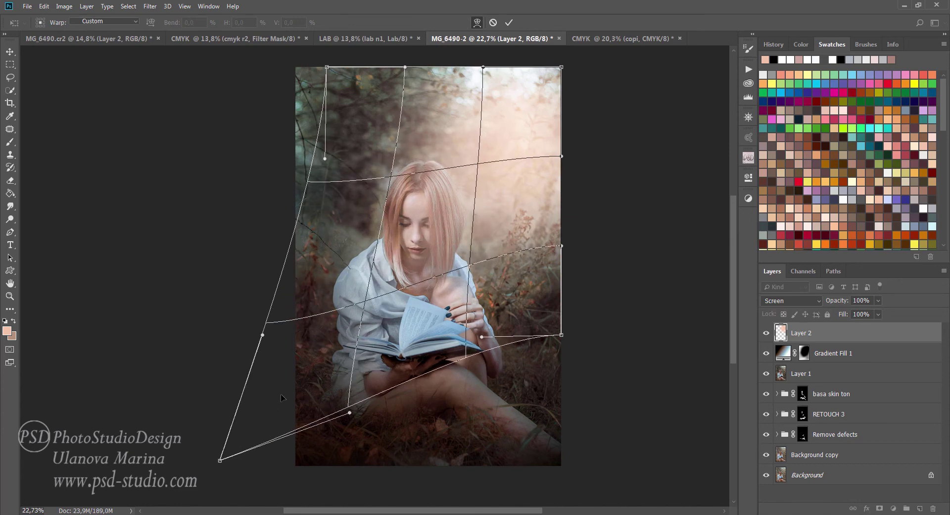
drag(481, 337, 496, 429)
mouse_move(379, 148)
mouse_down()
mouse_move(361, 87)
mouse_move(375, 89)
mouse_up()
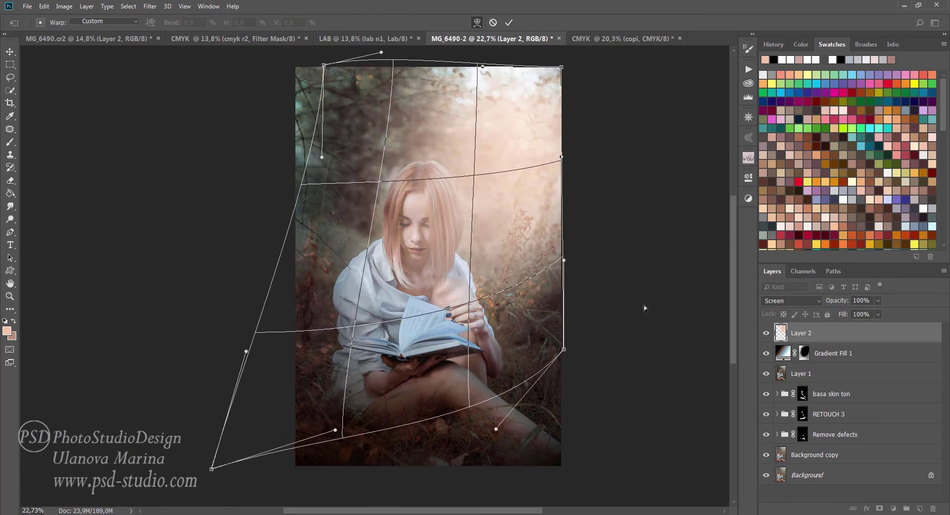
key(Return)
Add a mask to Layer 2 and paint the glow off the hair and face with a 600 brush.
key(b)
click(880, 509)
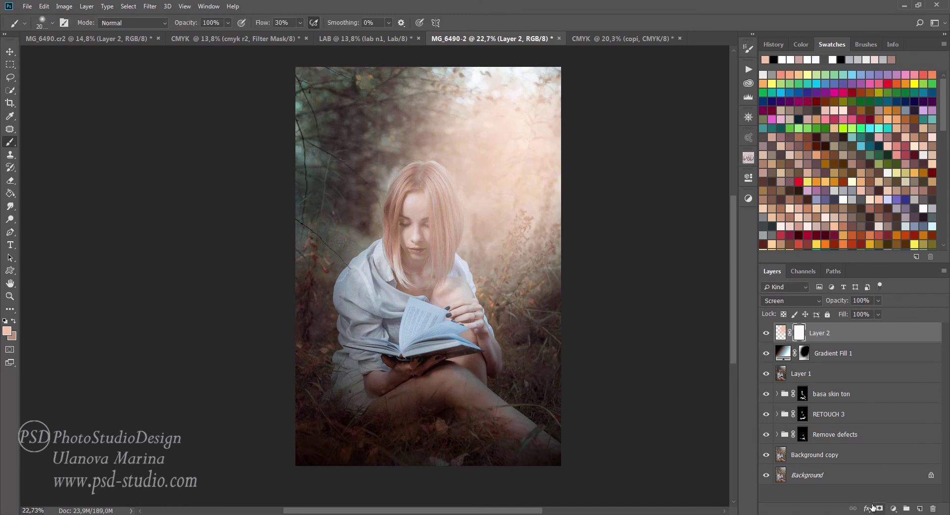
key(bracketleft)
key(bracketleft)
key(bracketleft)
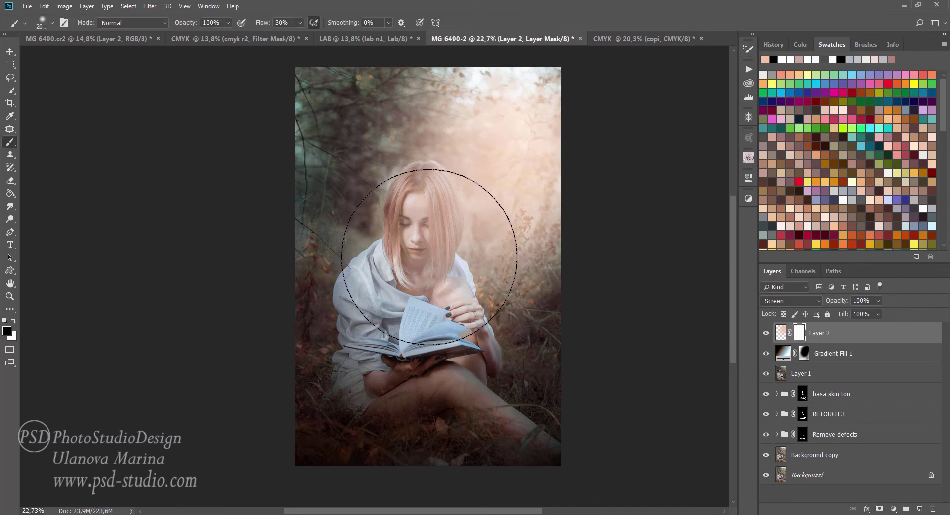
key(bracketleft)
key(bracketleft)
key(bracketleft)
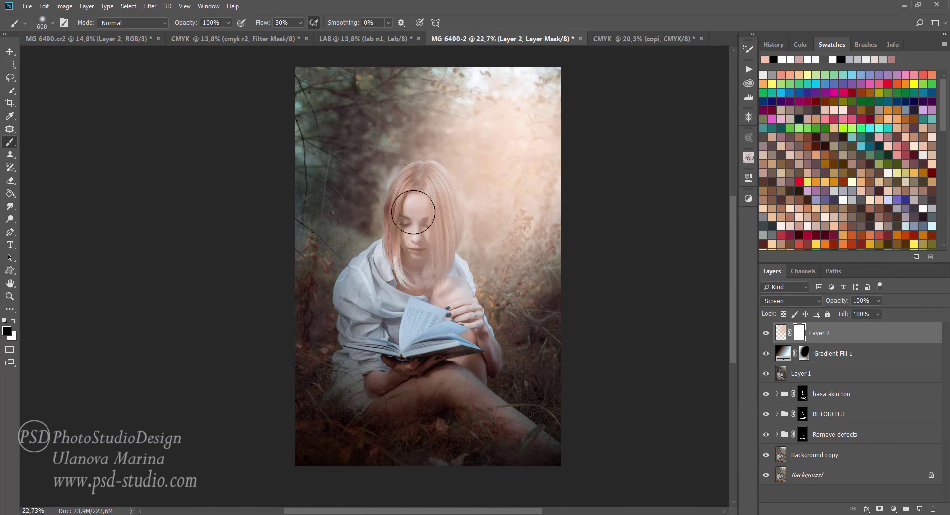
mouse_move(416, 203)
mouse_down()
mouse_move(455, 340)
mouse_move(514, 283)
mouse_up()
key(bracketright)
key(bracketright)
key(bracketright)
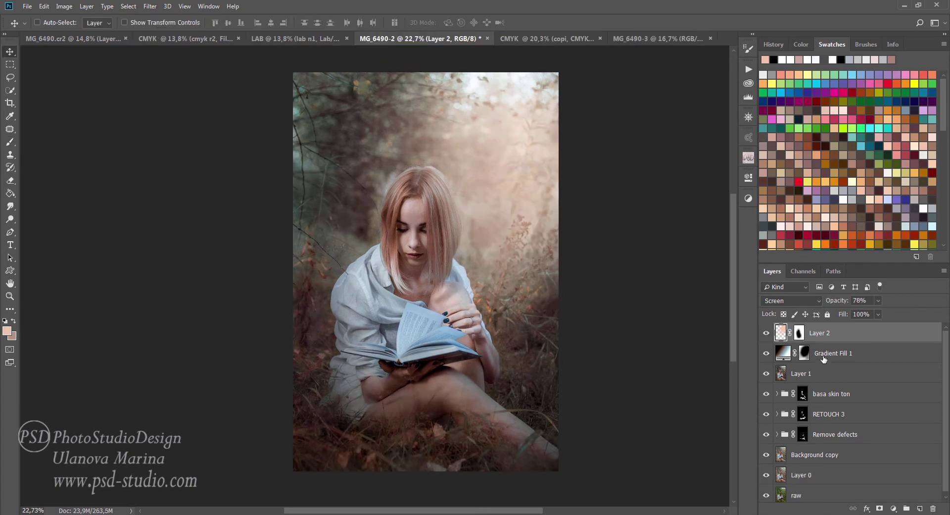
Compare the layers against the original photo, then select Layer 1 for a new adjustment.
click(824, 357)
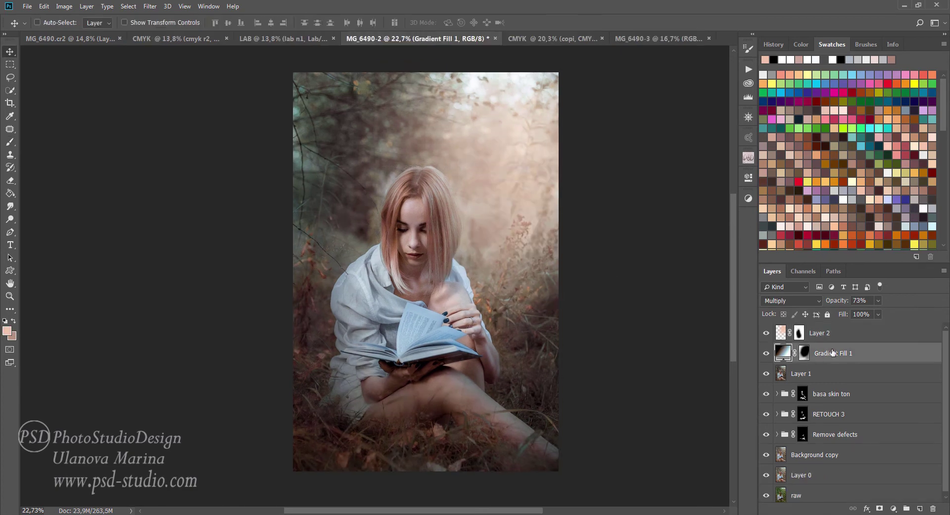
click(837, 337)
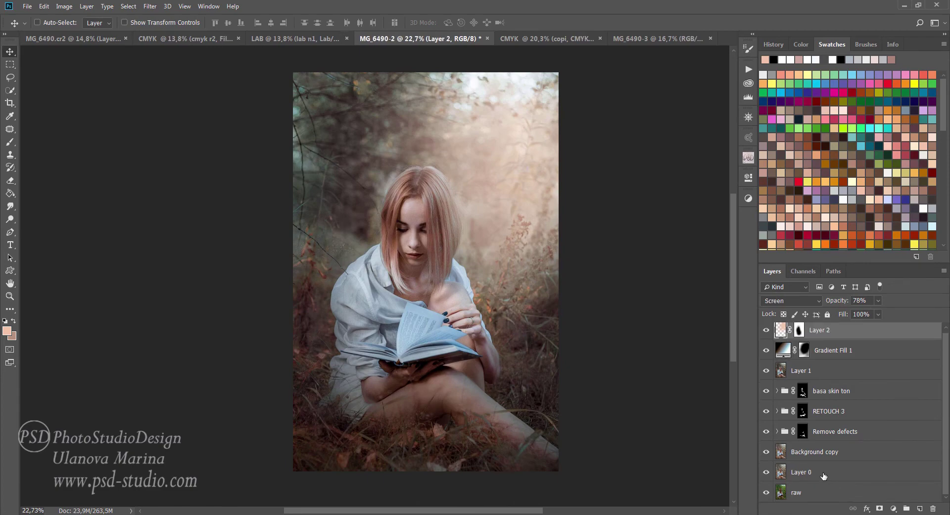
alt+click(766, 493)
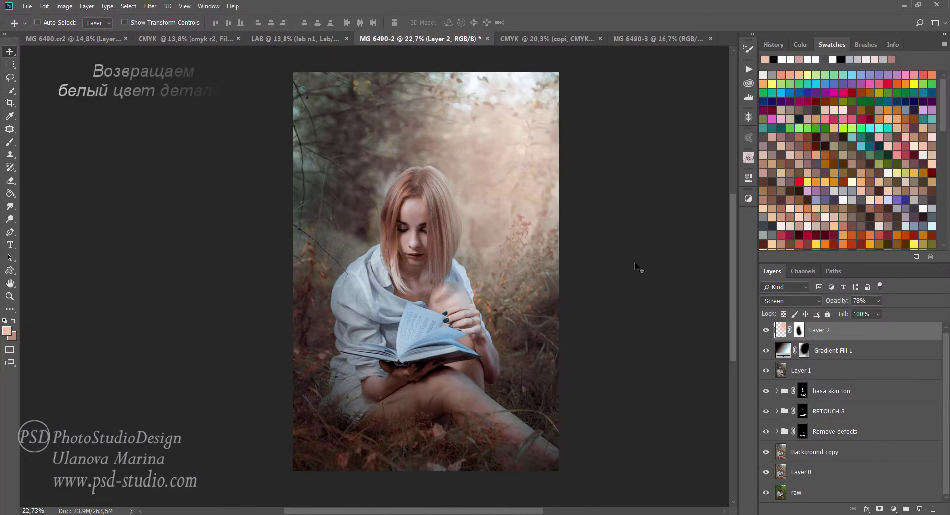
click(832, 358)
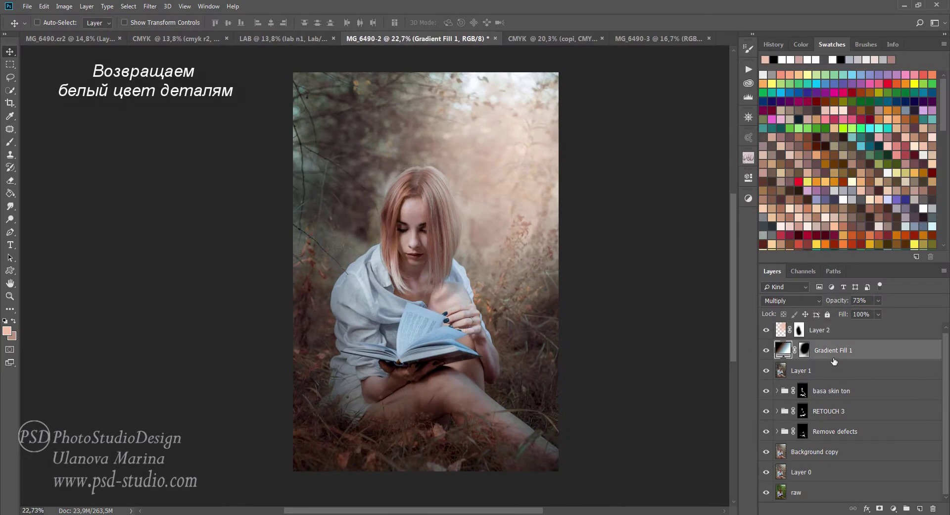
click(836, 371)
click(897, 508)
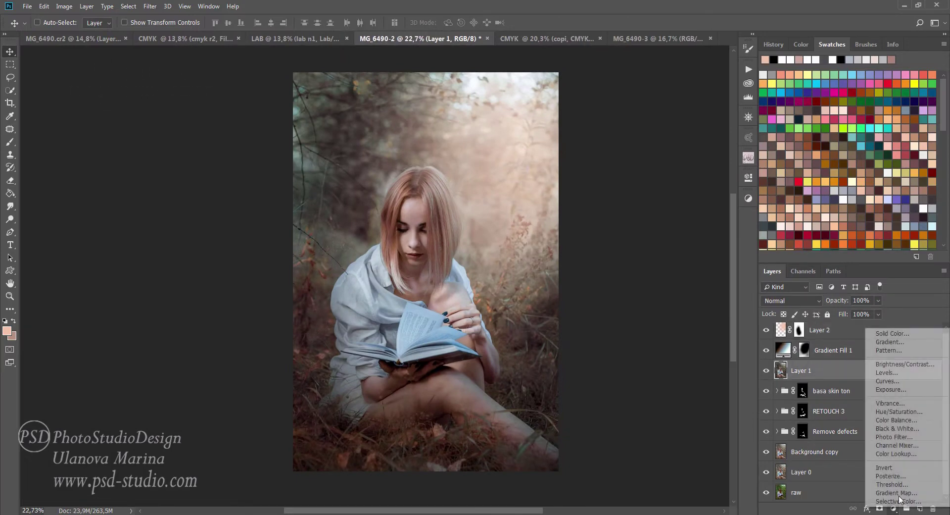
Add a Hue/Saturation layer with Cyans, sampled from the book, at Saturation -100, and compare before/after.
click(898, 411)
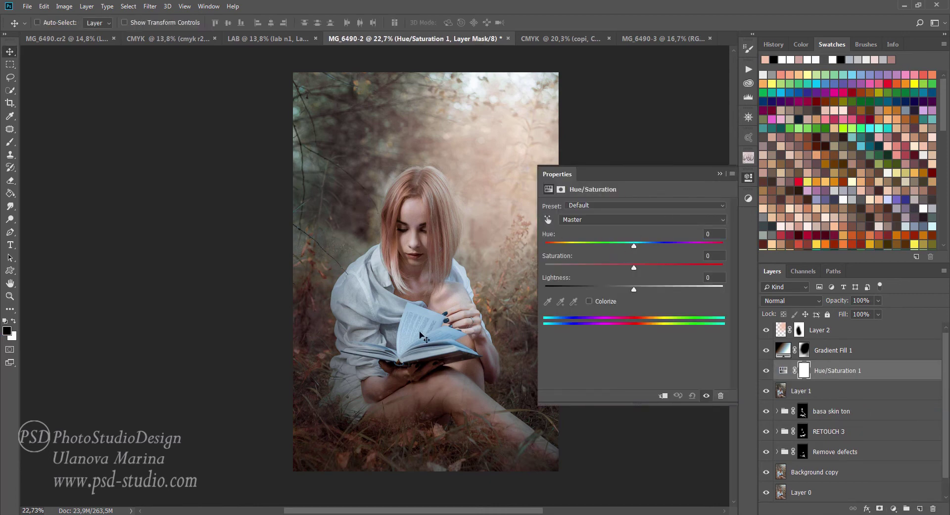
click(548, 219)
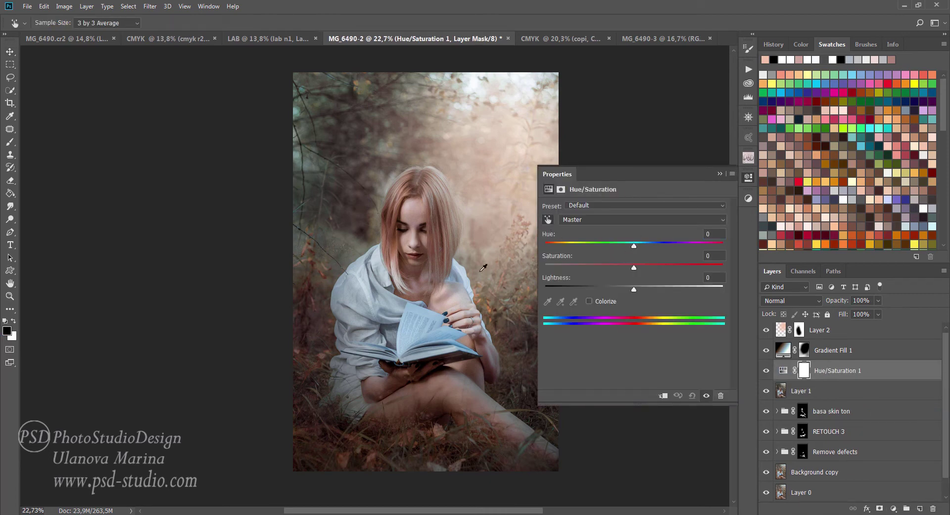
click(415, 325)
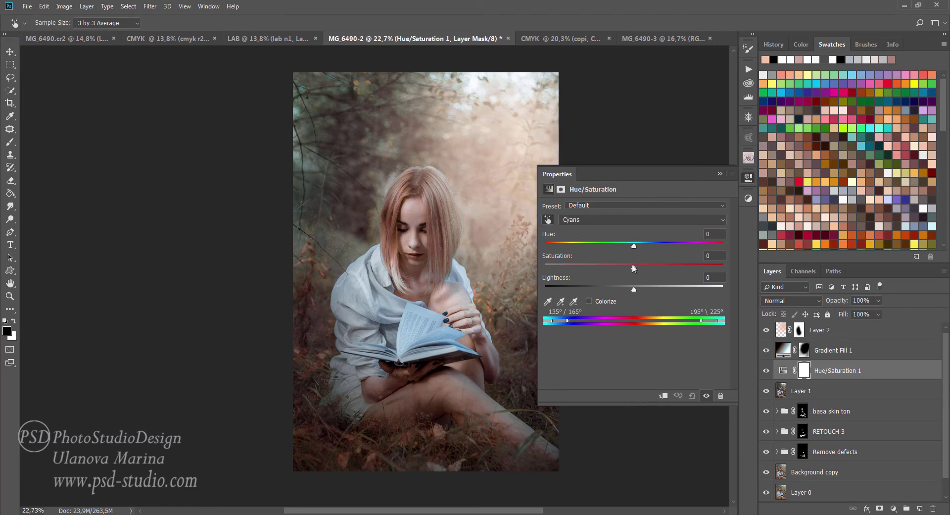
drag(634, 267, 541, 268)
click(720, 174)
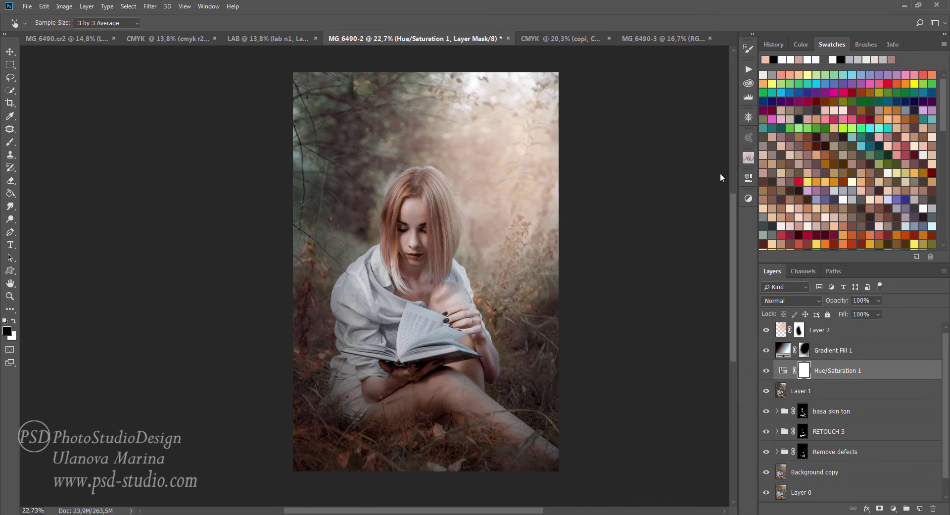
click(767, 371)
click(767, 371)
click(767, 371)
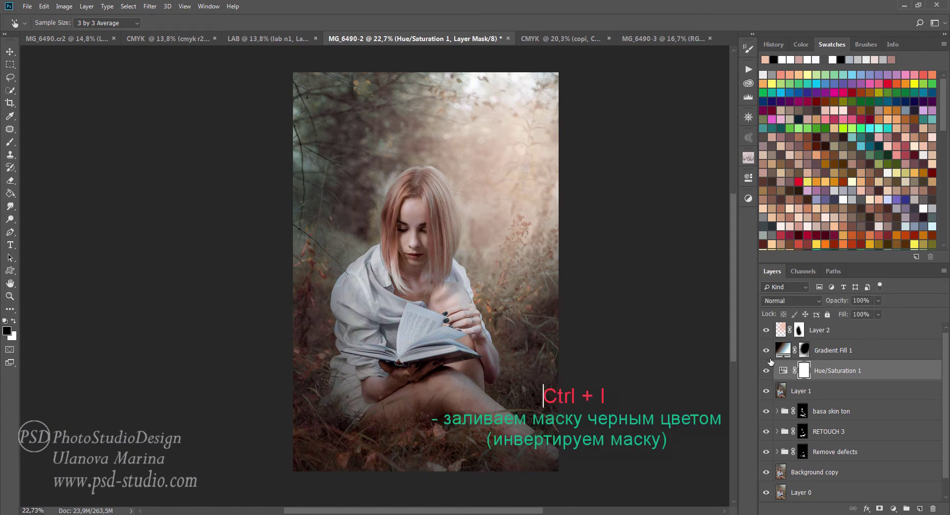
Invert the adjustment's mask to black and paint white to desaturate only the book.
key(ctrl+i)
key(b)
key(x)
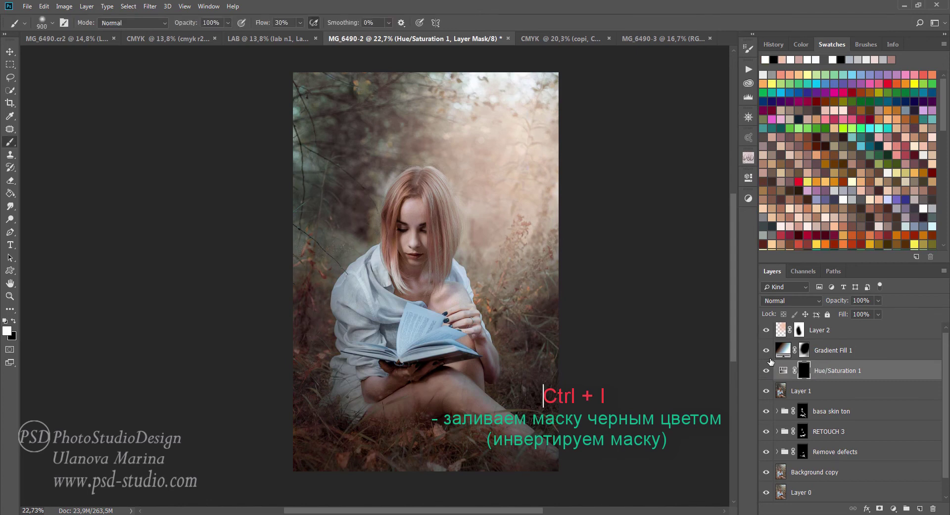
mouse_move(407, 313)
mouse_down()
mouse_move(412, 332)
mouse_move(469, 344)
mouse_up()
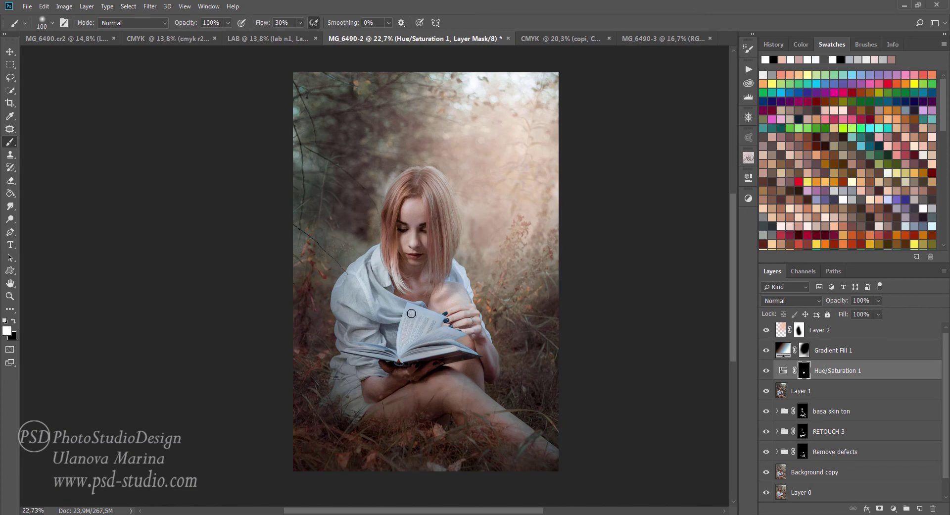
key(shift+0)
key(bracketleft)
key(x)
key(x)
key(x)
key(x)
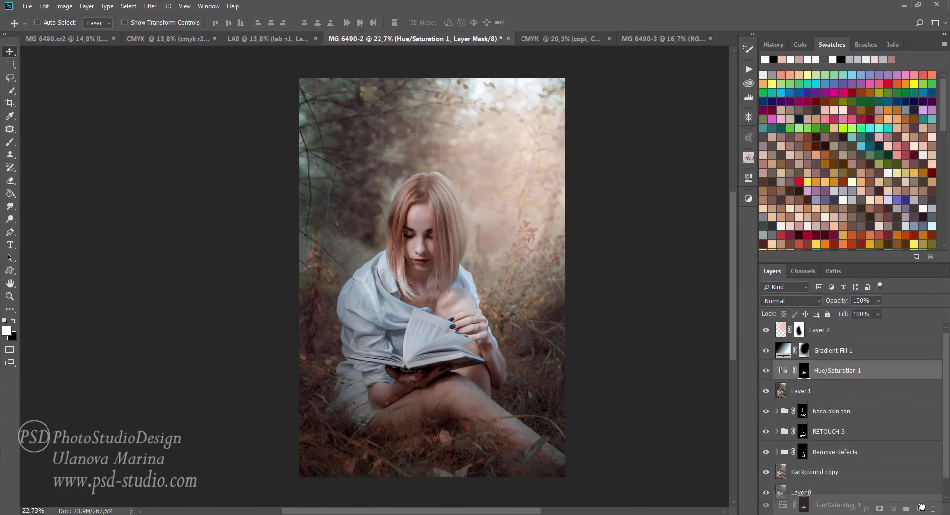
Duplicate Hue/Saturation 1, fill the copy's mask white, and paint black off the image's left side.
drag(870, 373, 919, 508)
click(766, 389)
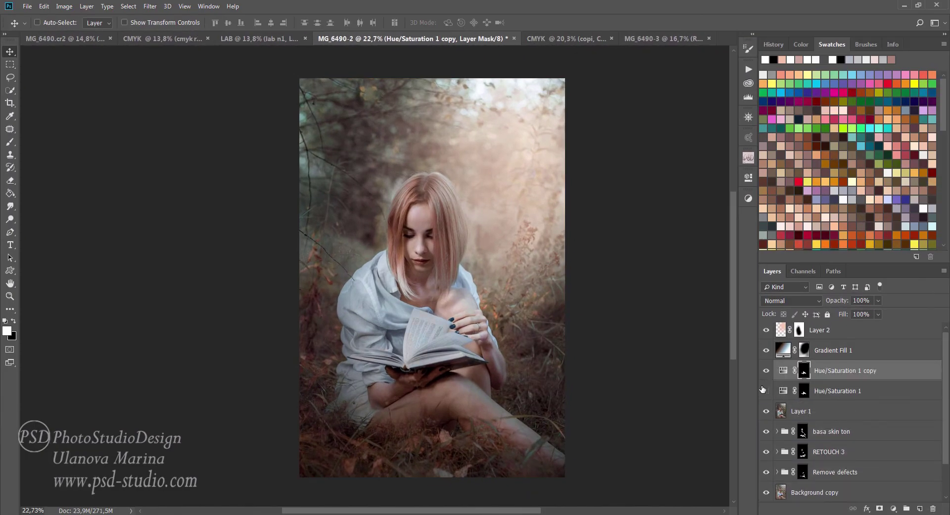
key(alt+BackSpace)
key(b)
key(x)
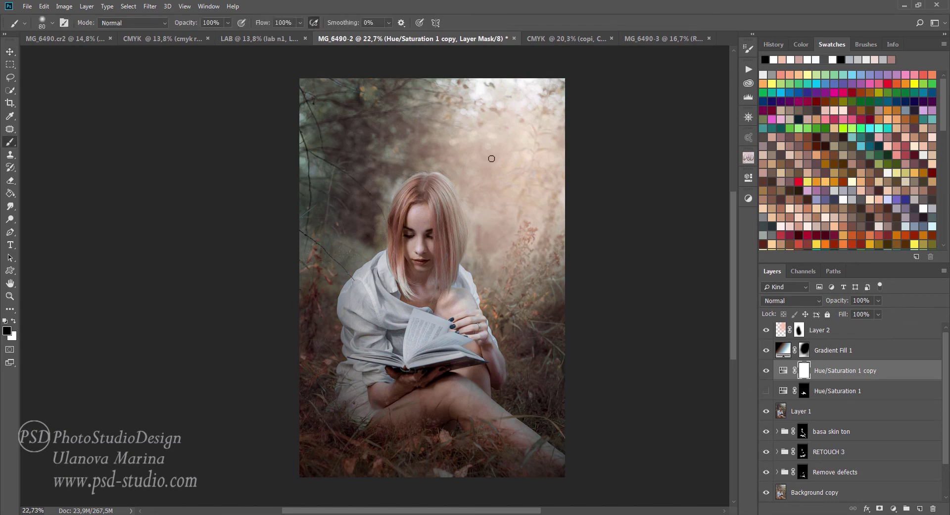
key(bracketright)
key(bracketright)
key(bracketright)
key(bracketright)
mouse_move(329, 120)
mouse_down()
mouse_move(365, 95)
mouse_move(297, 422)
mouse_move(361, 492)
mouse_move(558, 339)
mouse_move(544, 198)
mouse_move(509, 108)
mouse_up()
Set the brush to 10% flow and size 600, zoom out, and turn Hue/Saturation 1 back on.
key(shift+1)
key(bracketleft)
key(bracketleft)
key(bracketleft)
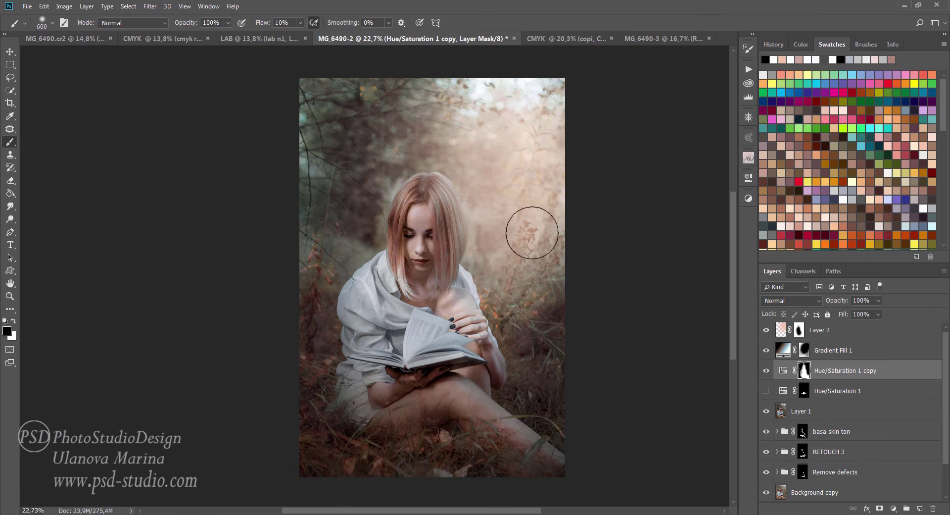
drag(594, 314, 596, 295)
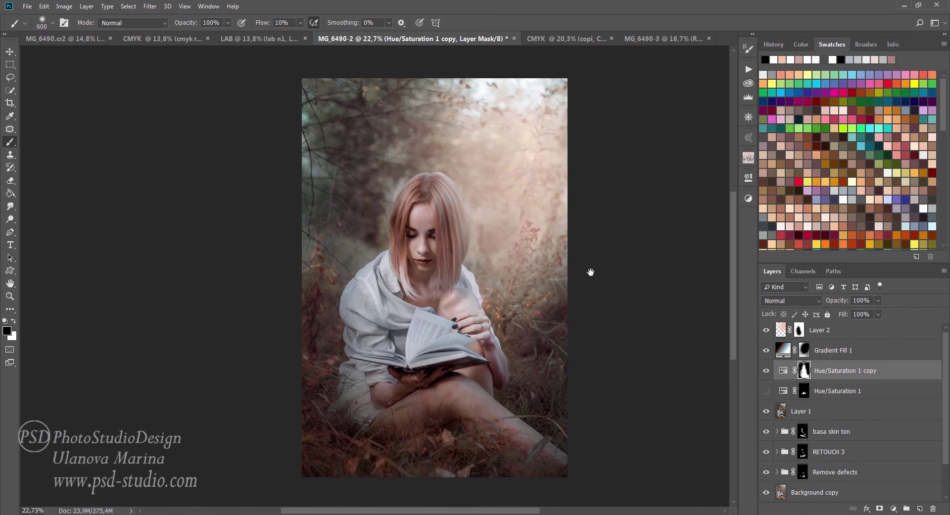
key(v)
scroll(590, 285, down, 1)
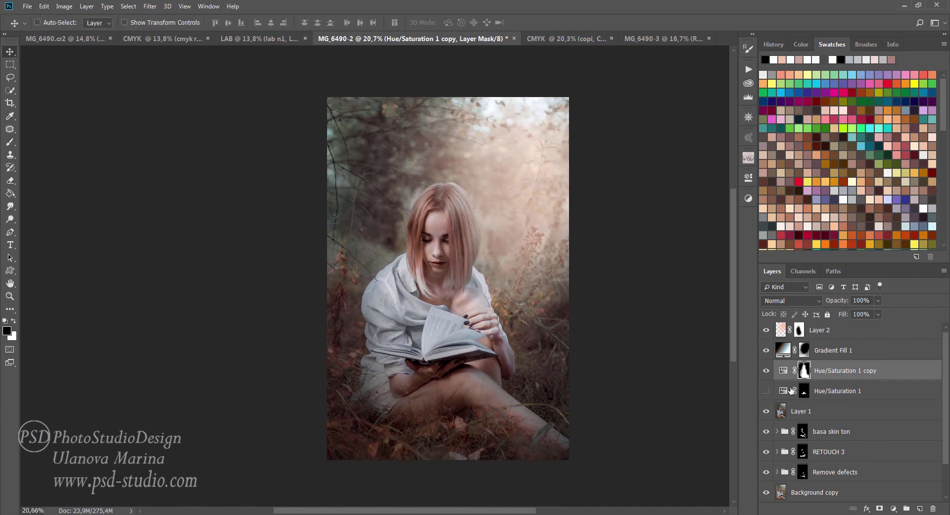
click(766, 391)
click(766, 371)
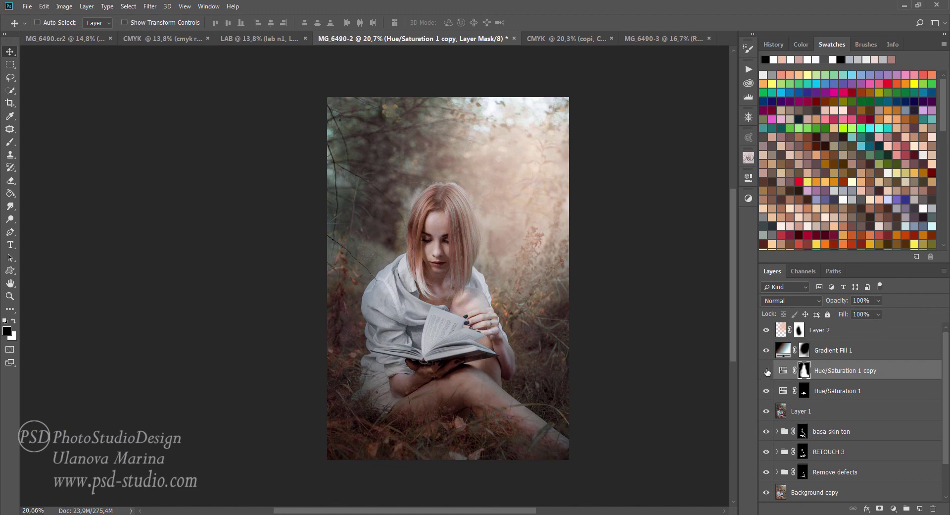